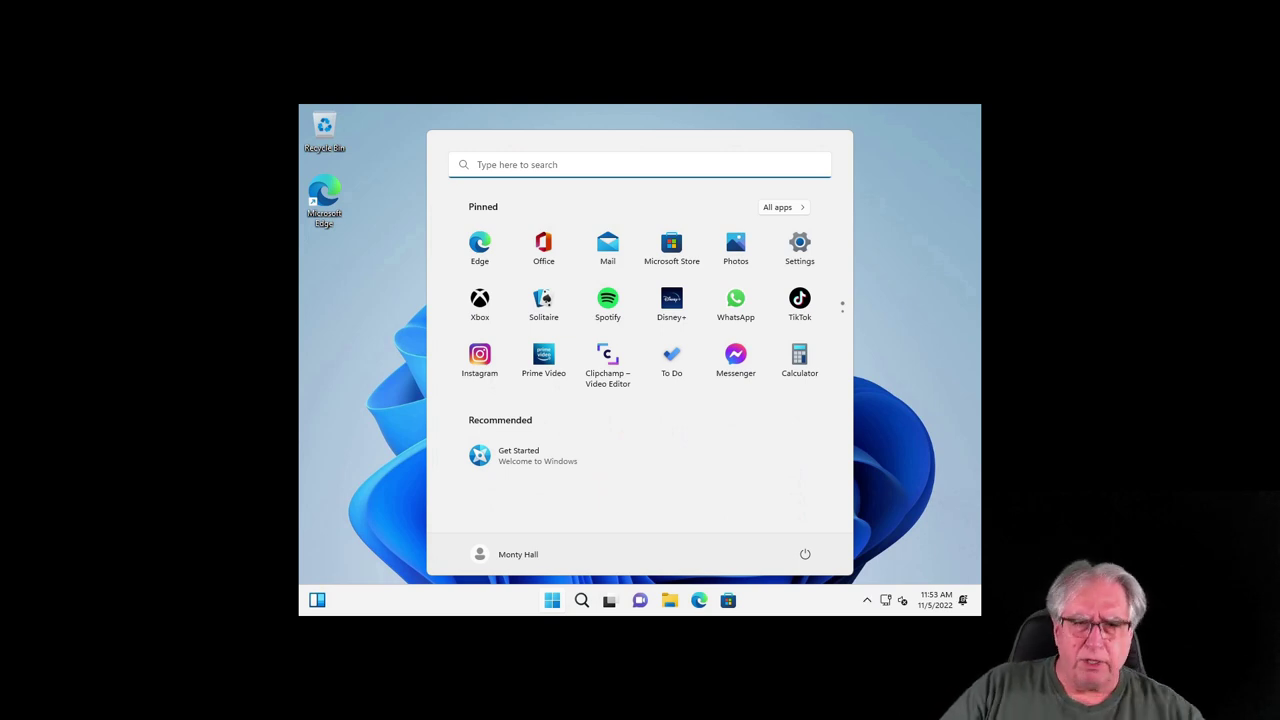
Step: From the desktop's Display settings, set the resolution to 1920 × 1080 and keep it
click(363, 357)
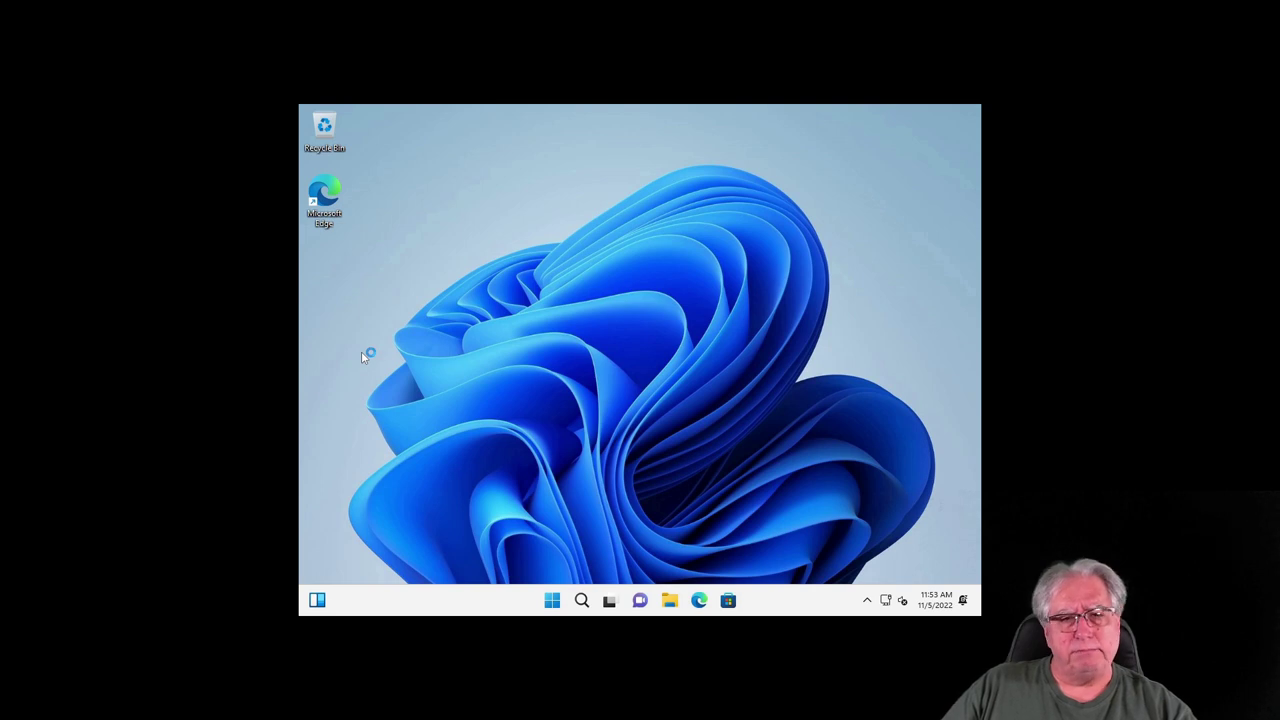
right_click(363, 354)
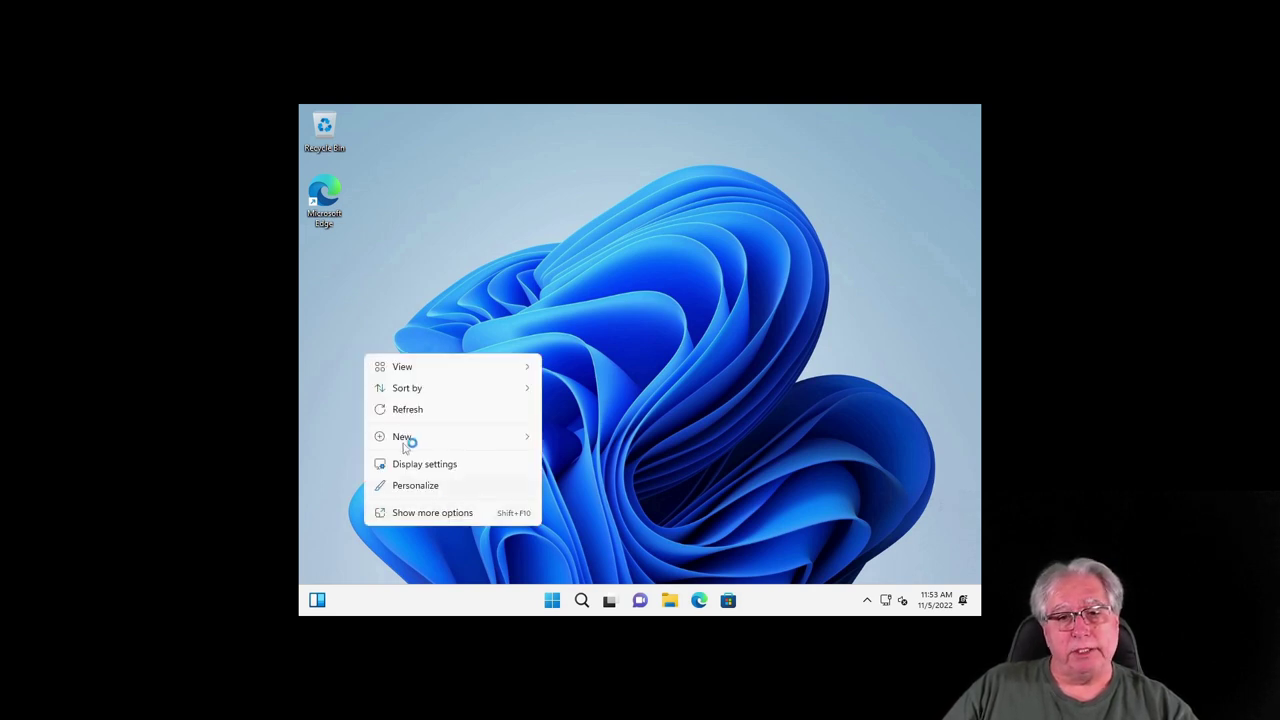
click(431, 466)
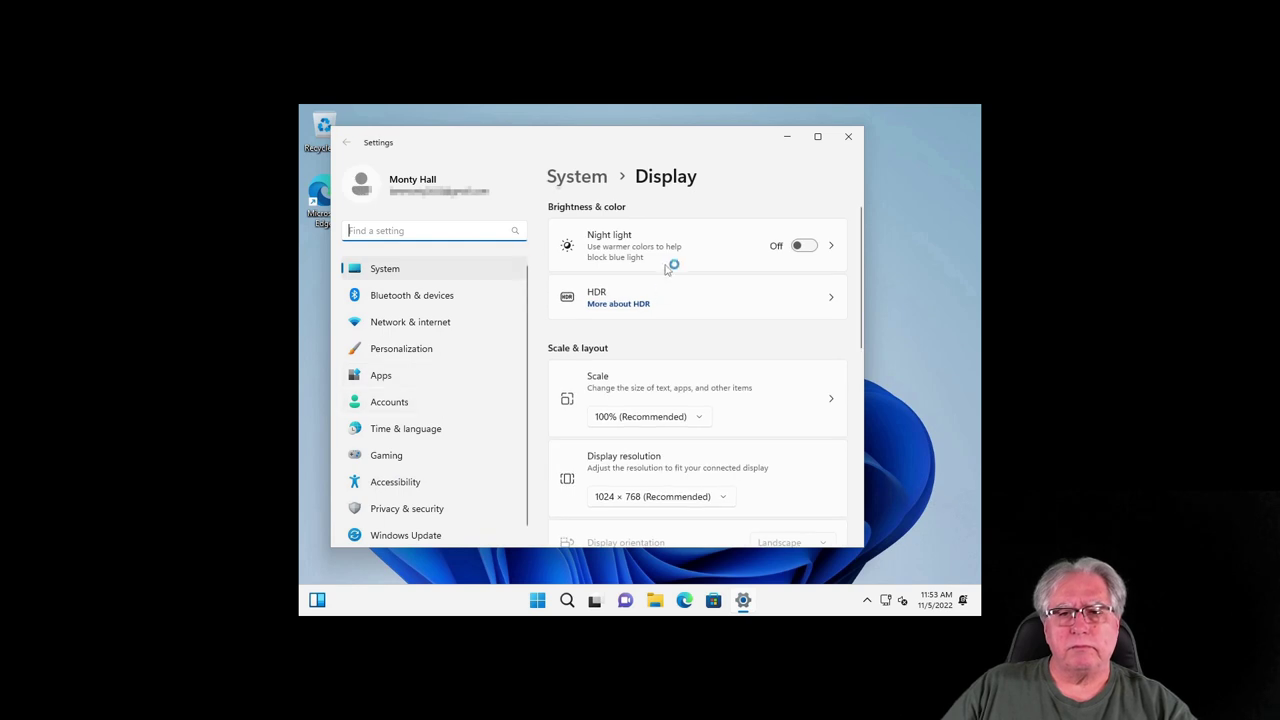
scroll(662, 415, down, 2)
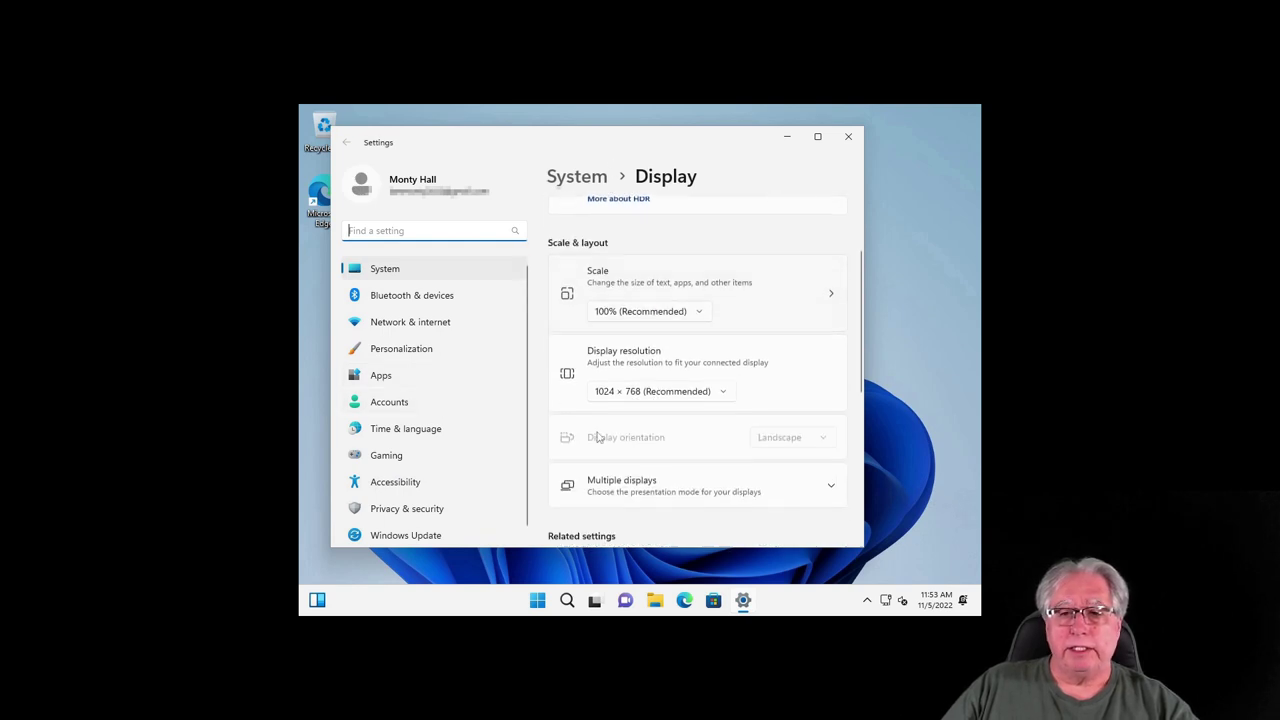
click(659, 391)
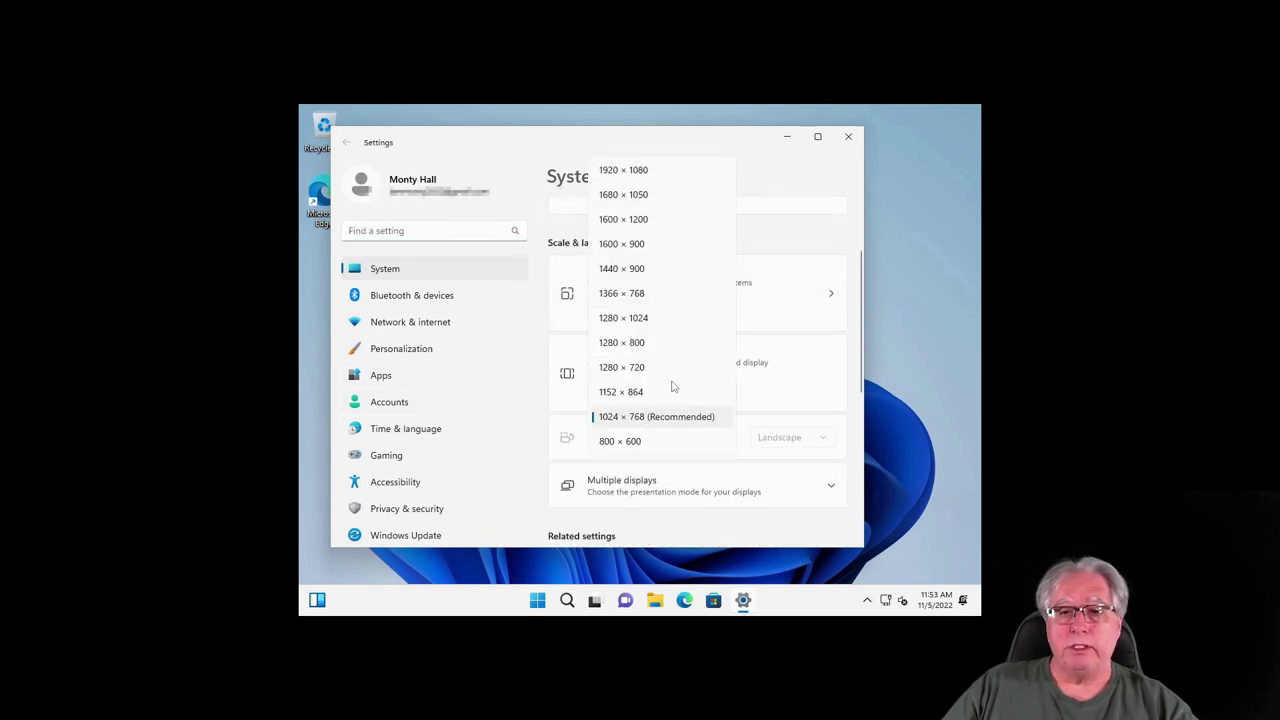
click(623, 174)
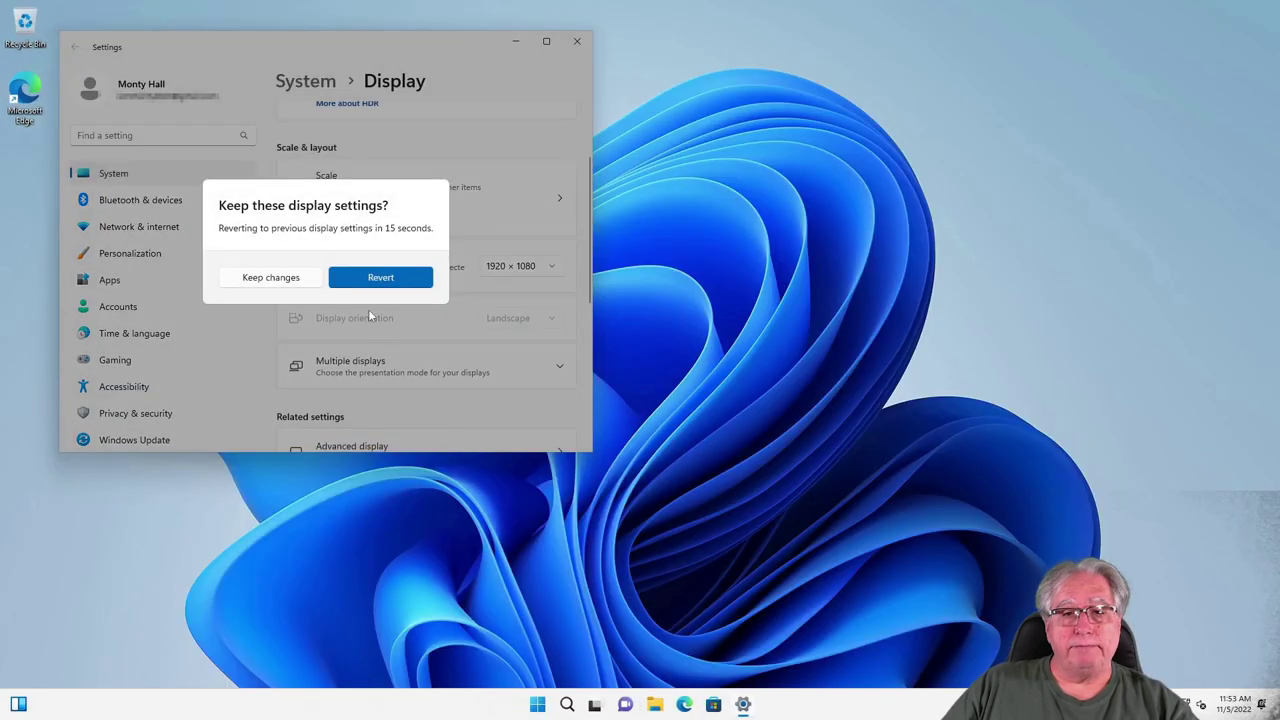
click(272, 279)
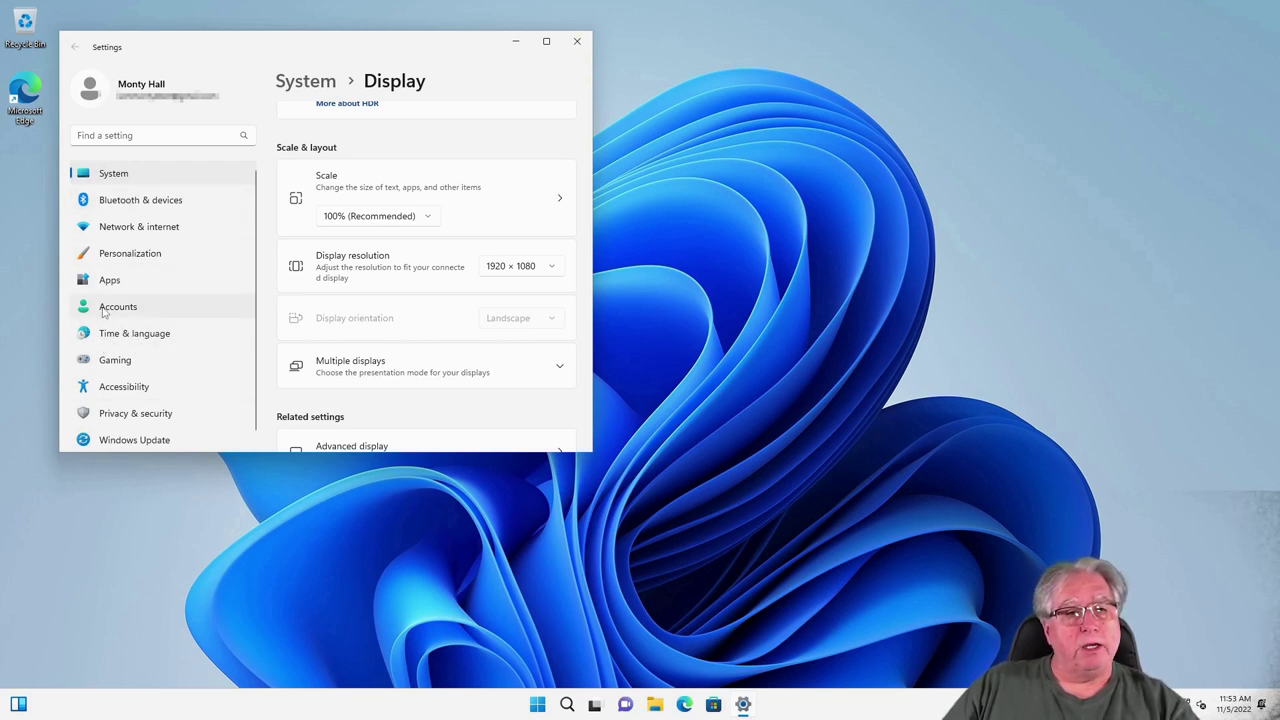
click(106, 306)
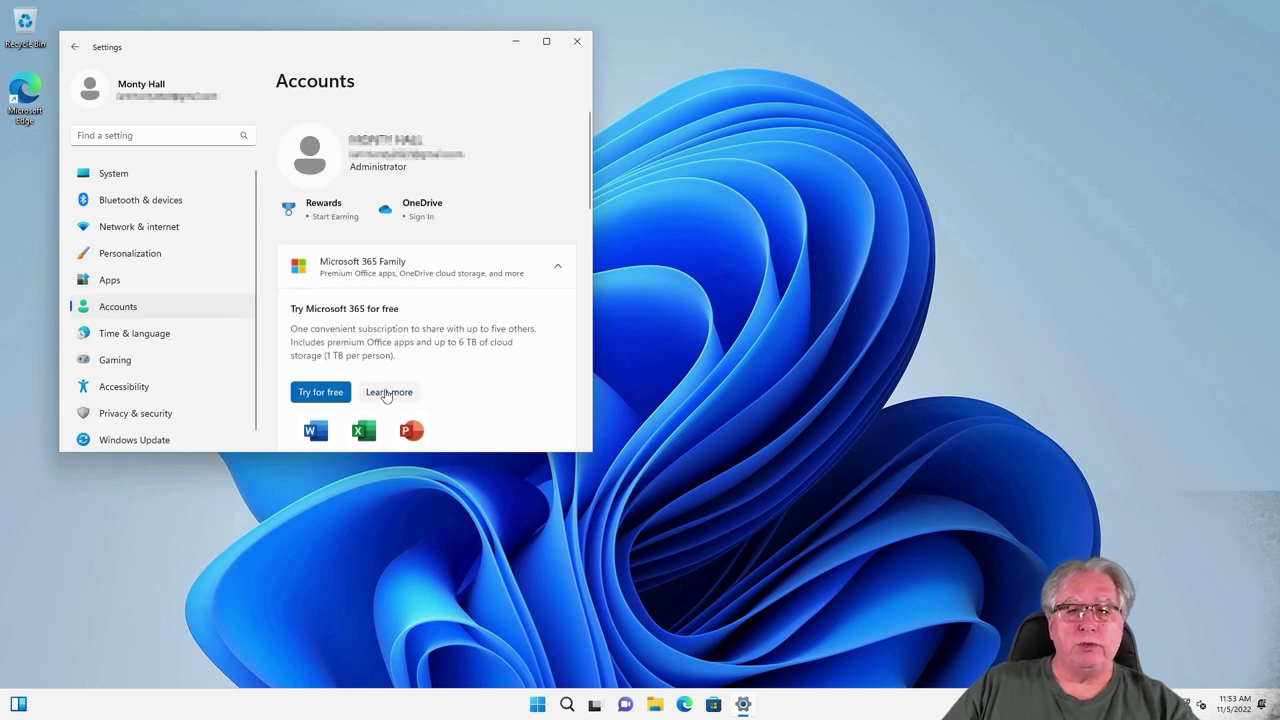
Step: Go to Accounts > Other users and choose Add account for a new user
scroll(431, 268, down, 1)
scroll(431, 268, down, 2)
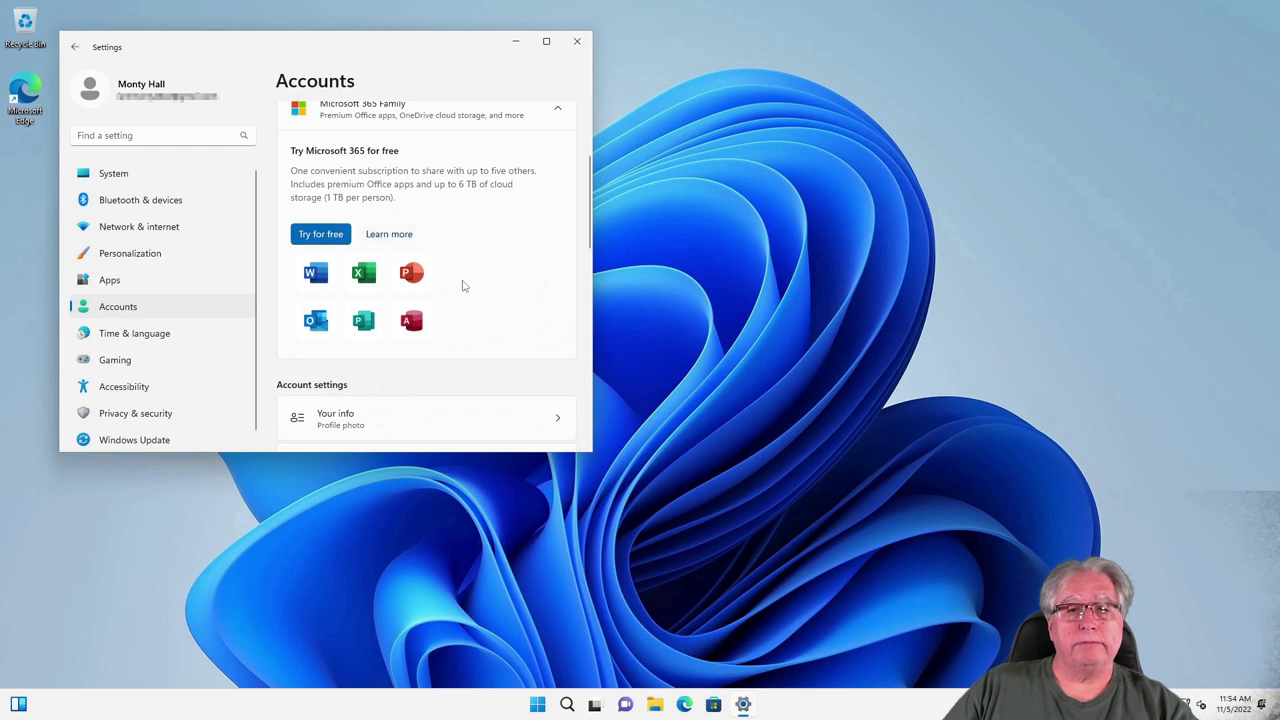
scroll(486, 300, down, 3)
scroll(333, 253, down, 1)
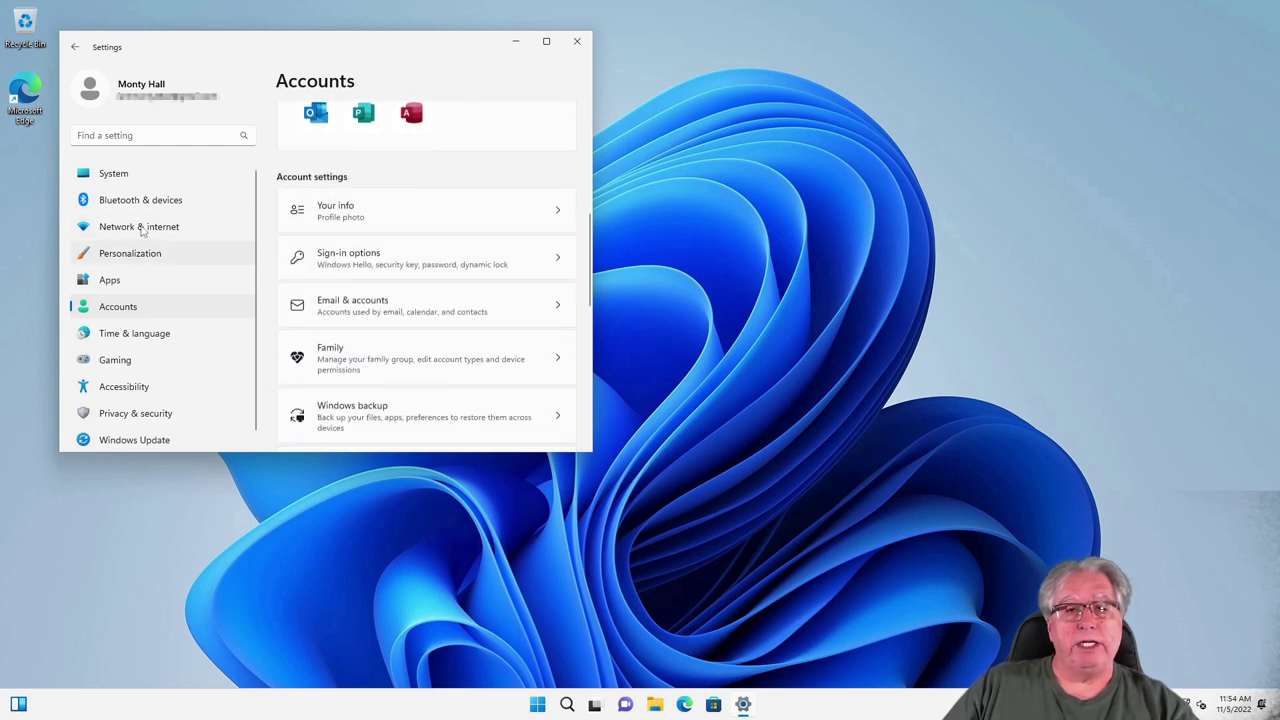
scroll(337, 368, down, 5)
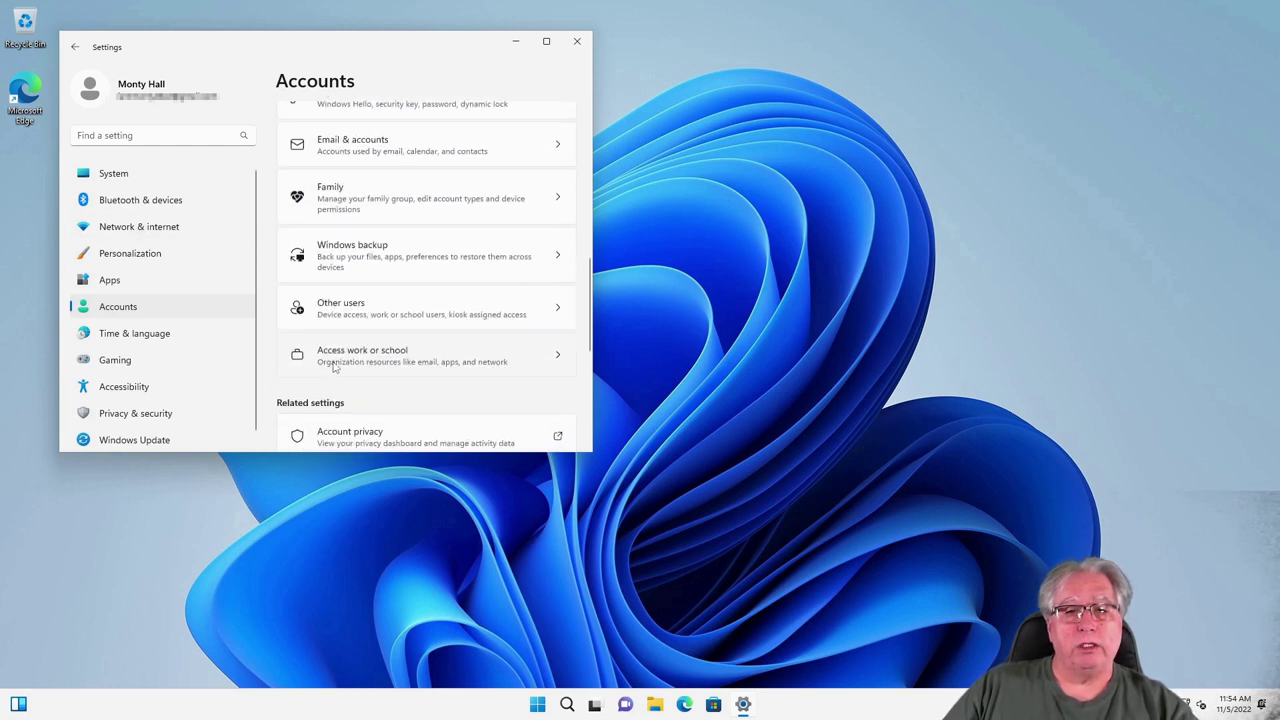
click(363, 211)
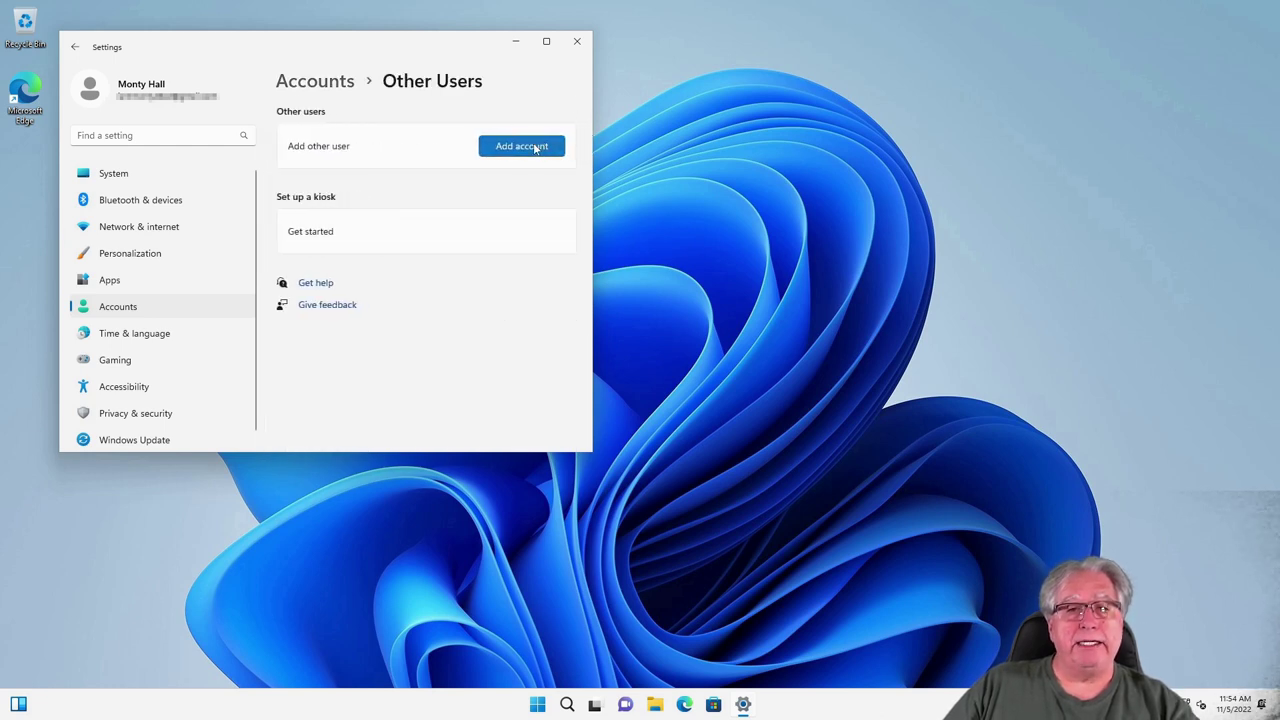
click(535, 148)
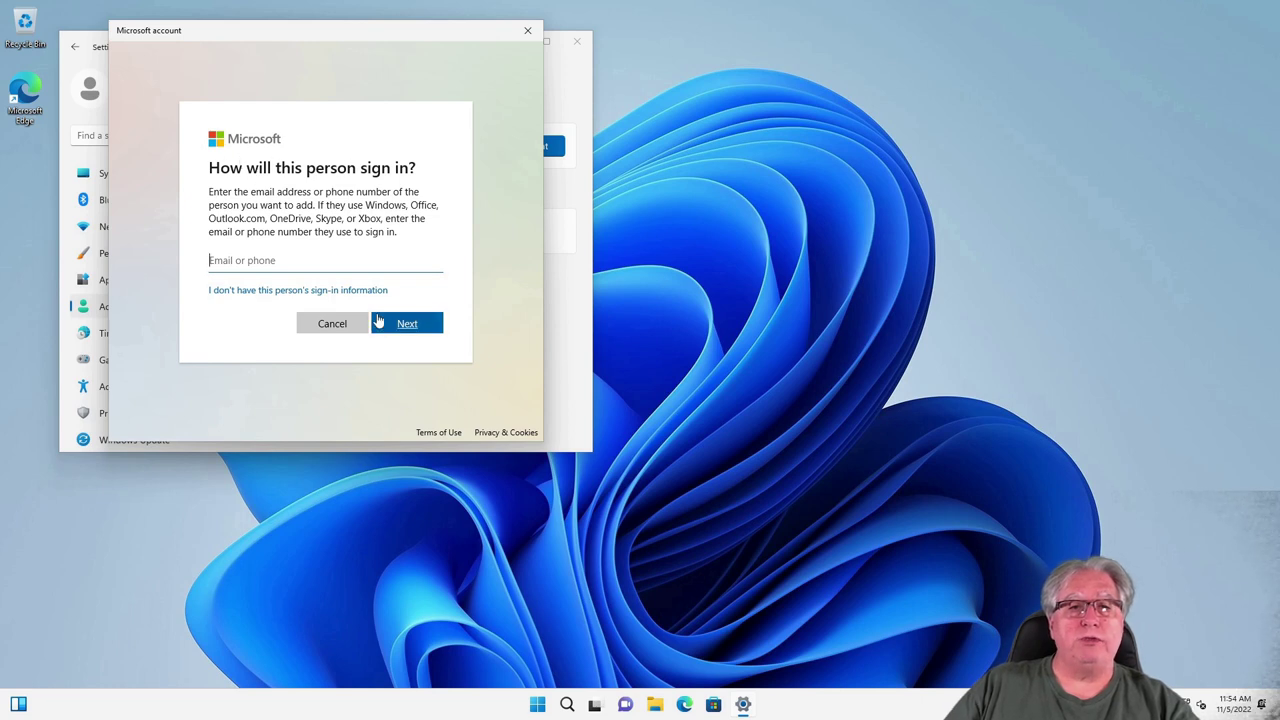
Step: Add a local user named 'me' without a Microsoft account and enter its password twice
click(256, 291)
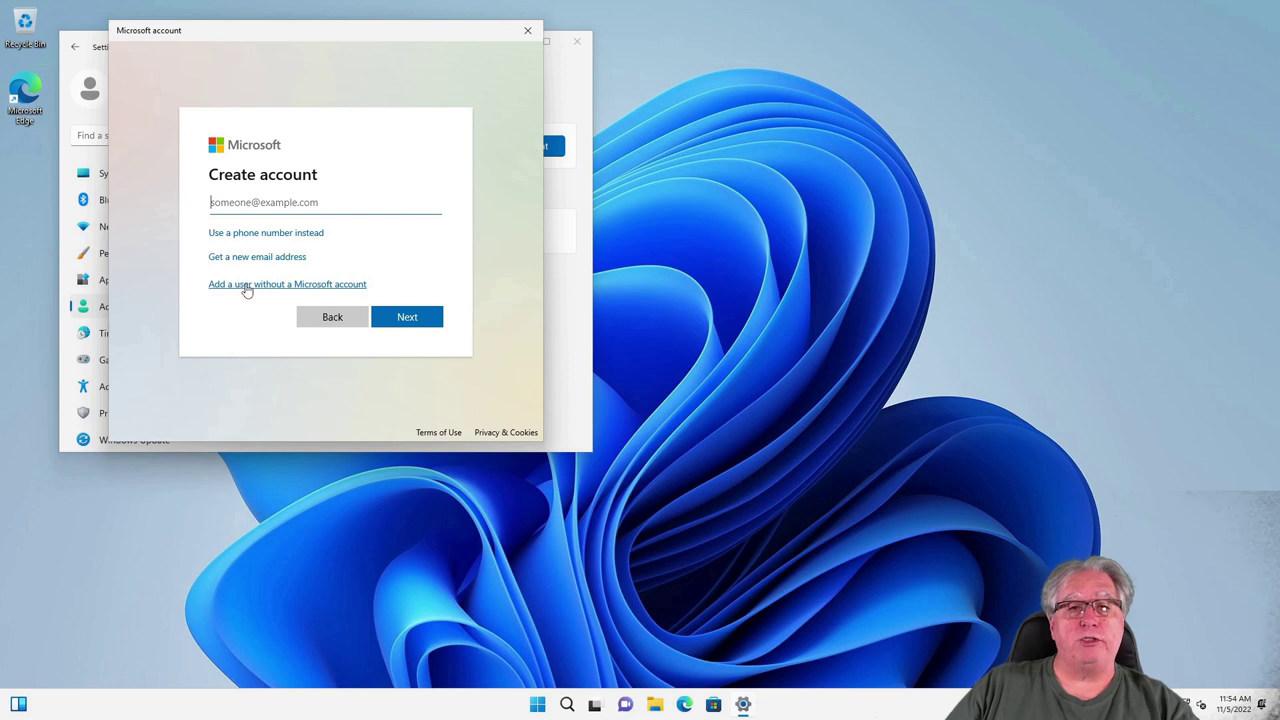
click(247, 285)
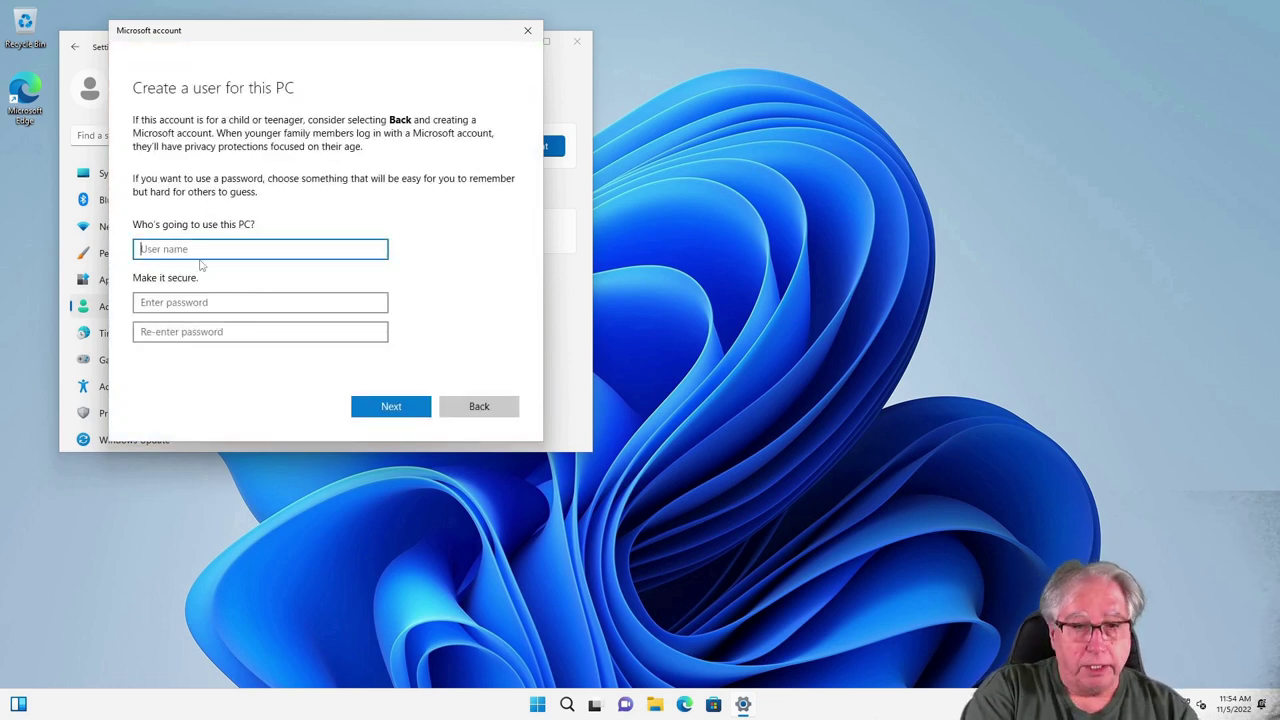
text(me)
key(Tab)
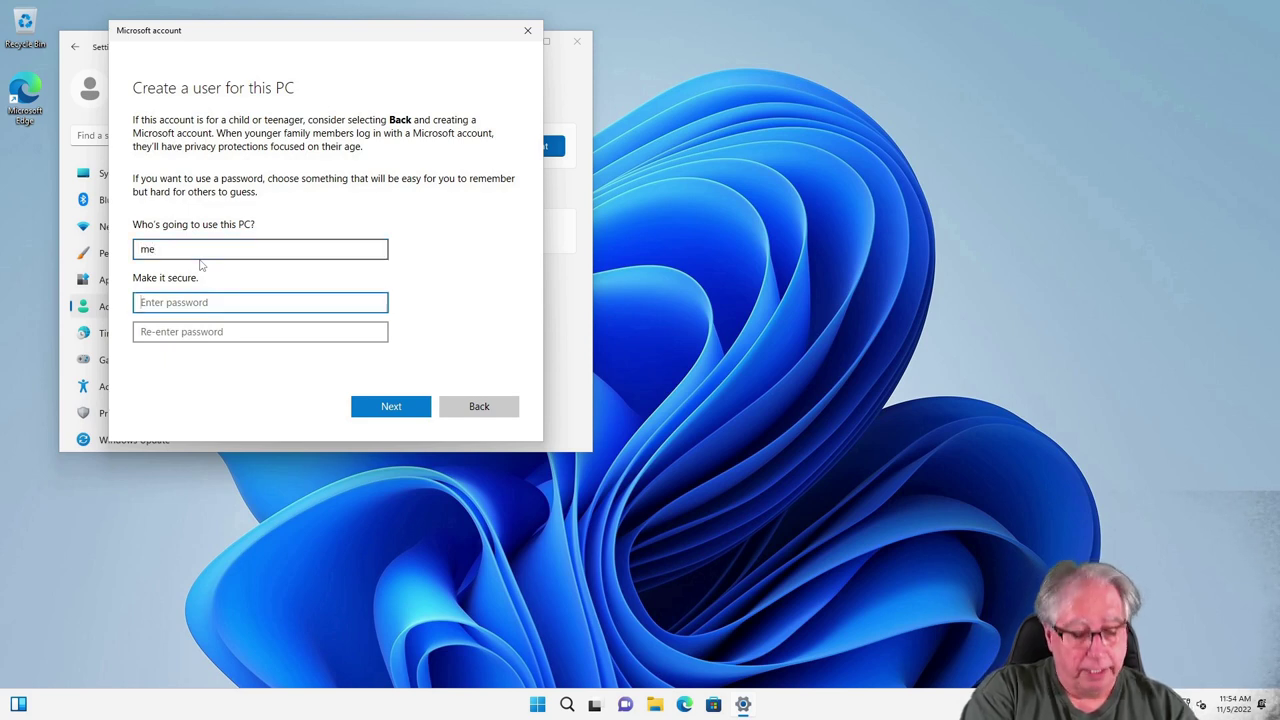
text(•••••)
key(Tab)
text(•••••)
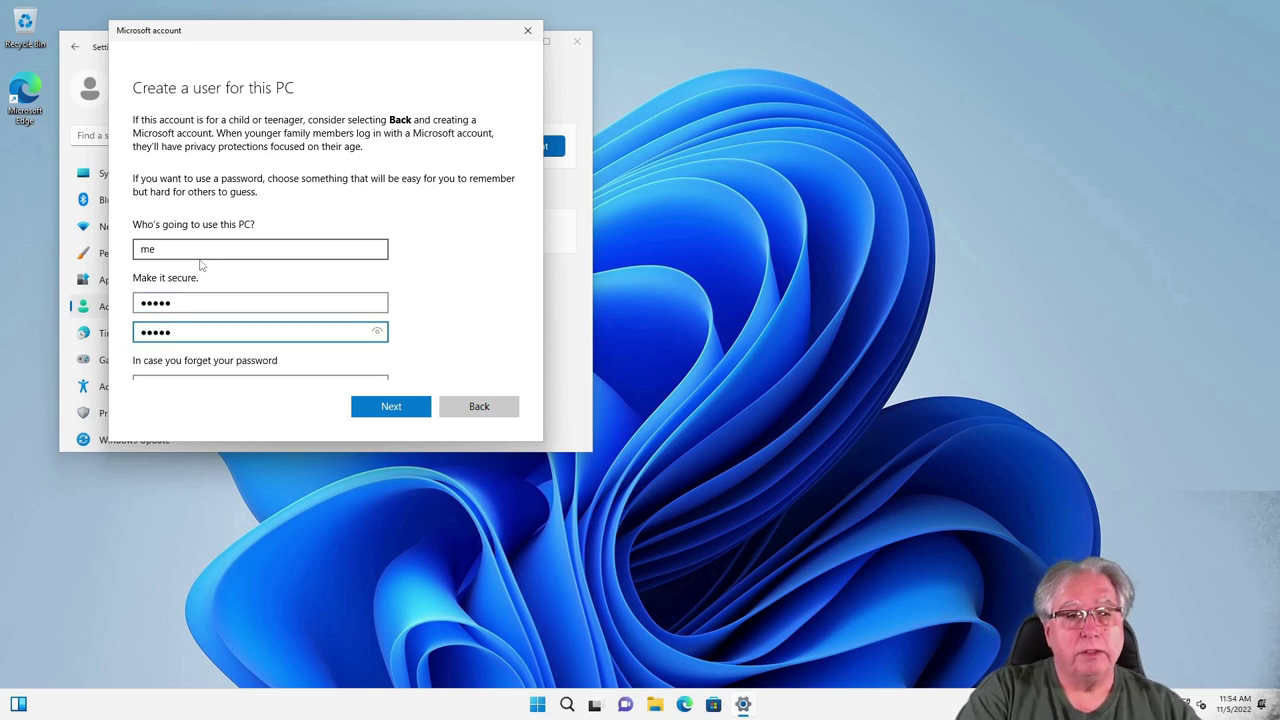
Step: Answer three security questions, including first pet's name and childhood nickname, then create the account
scroll(190, 258, down, 3)
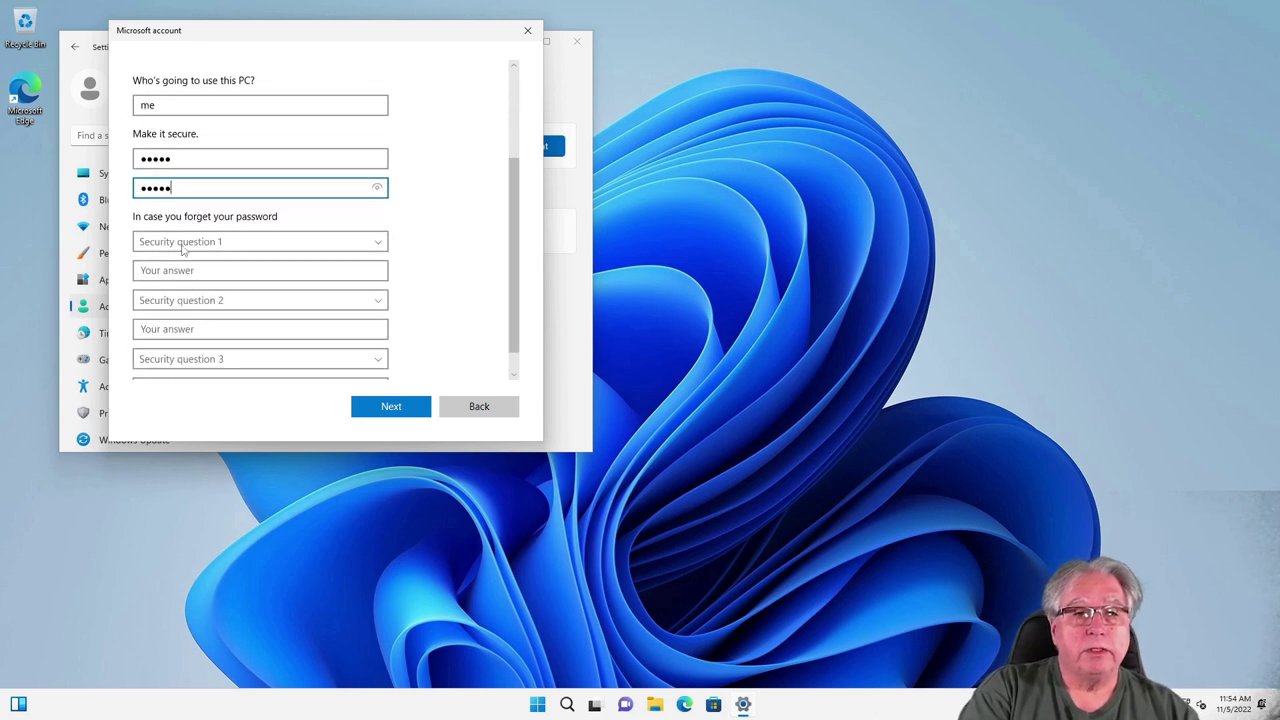
click(183, 245)
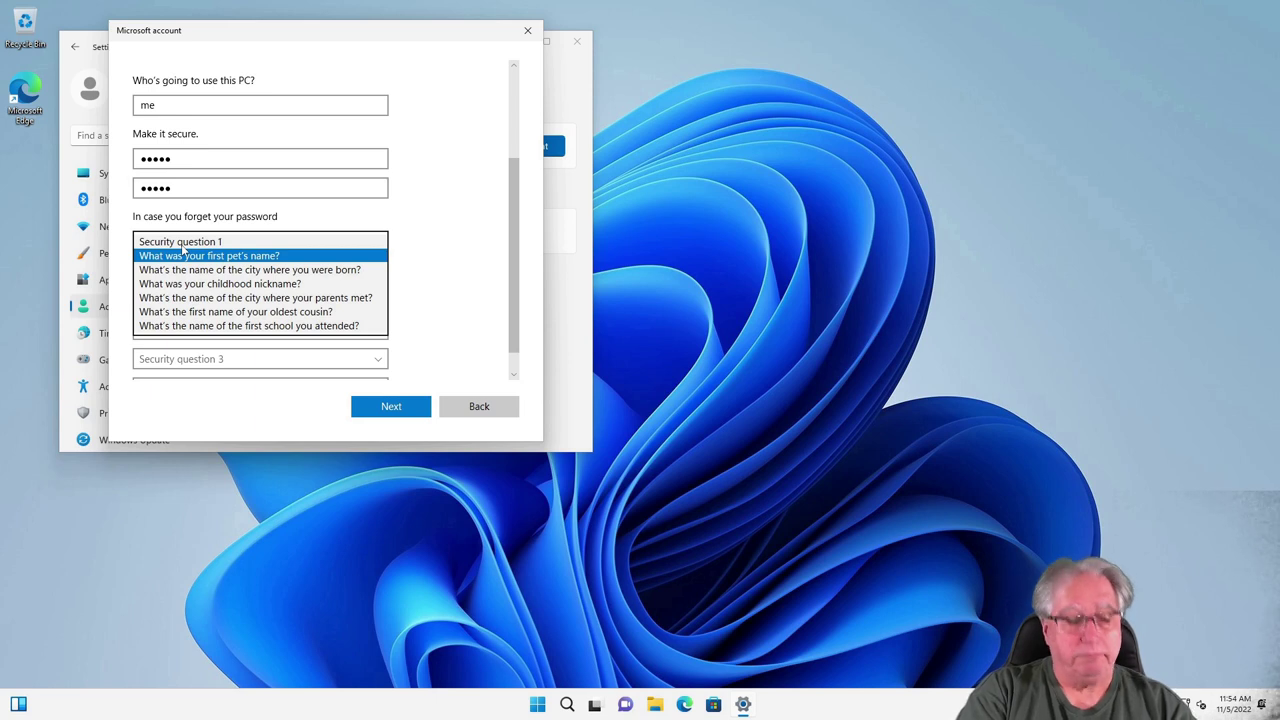
click(183, 252)
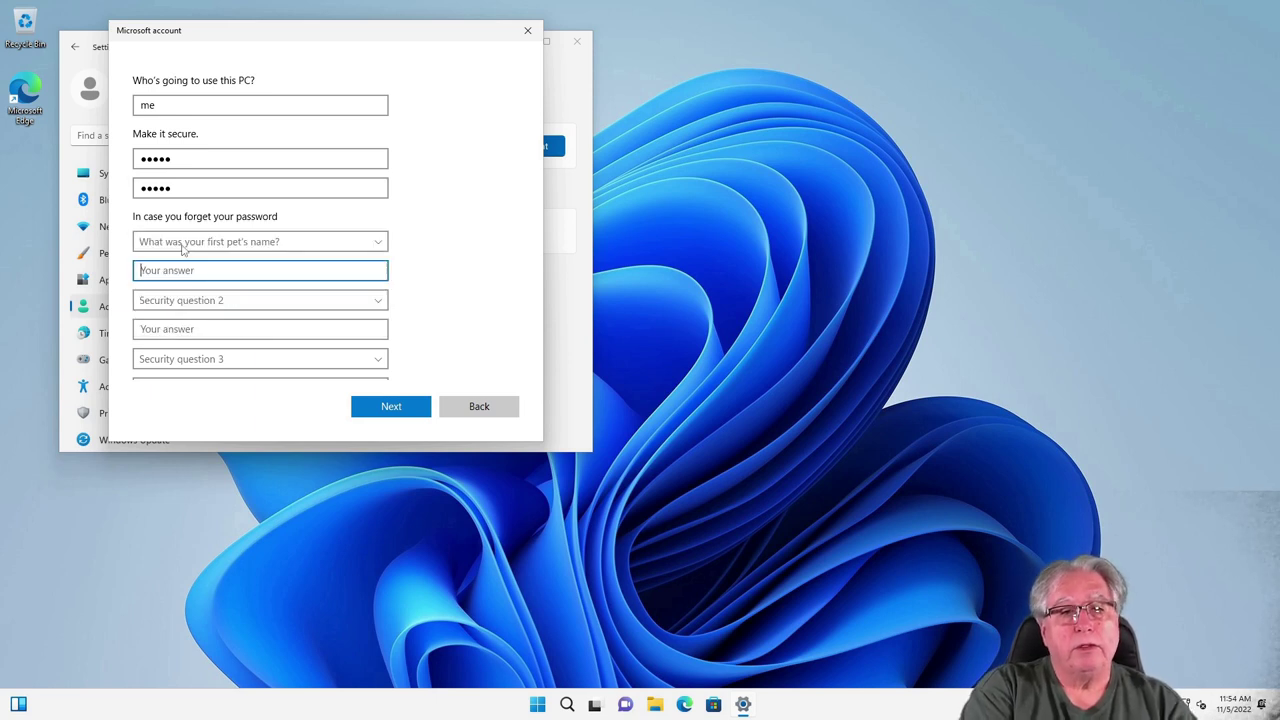
text(dot)
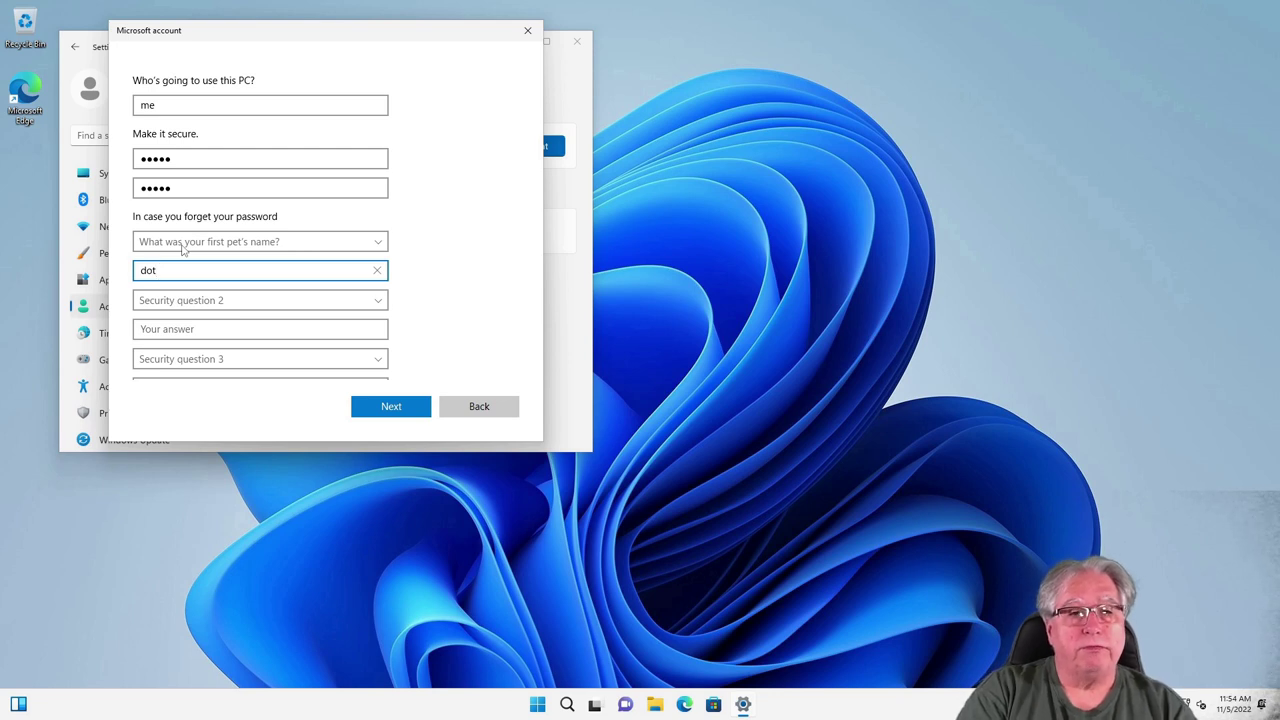
text(g)
key(Tab)
key(Down)
key(Tab)
text(here)
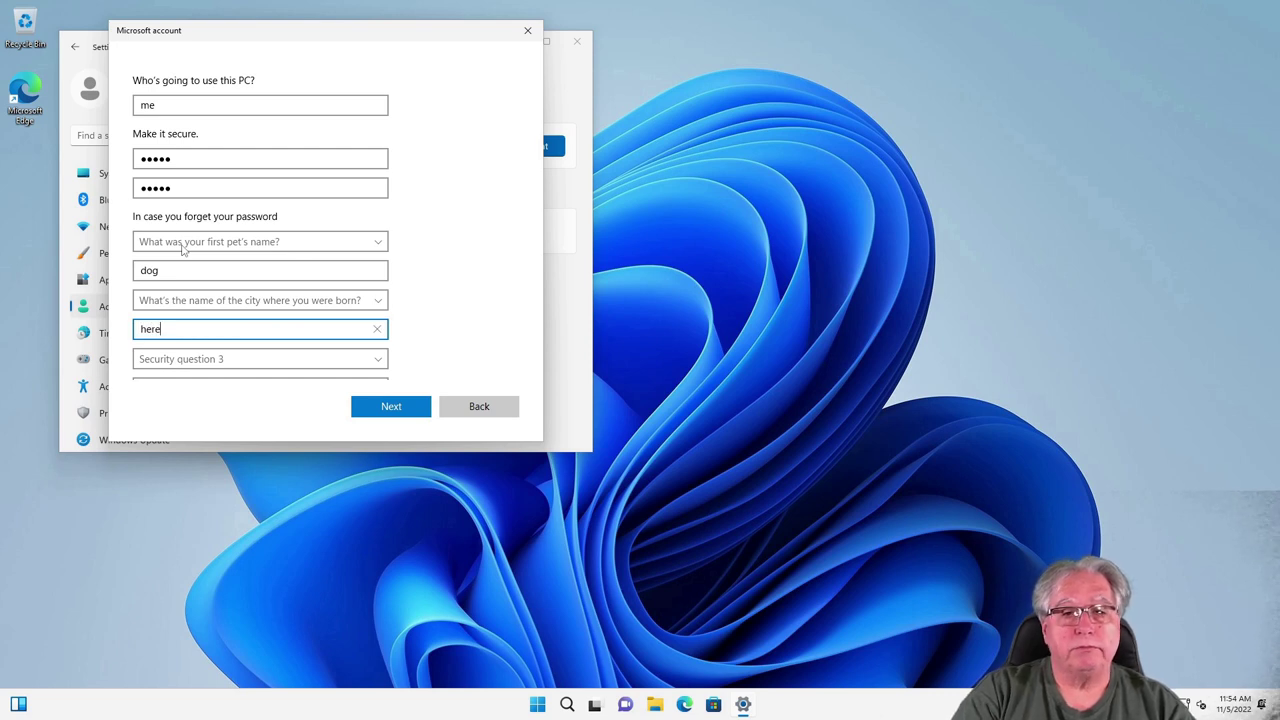
key(Tab)
key(Down)
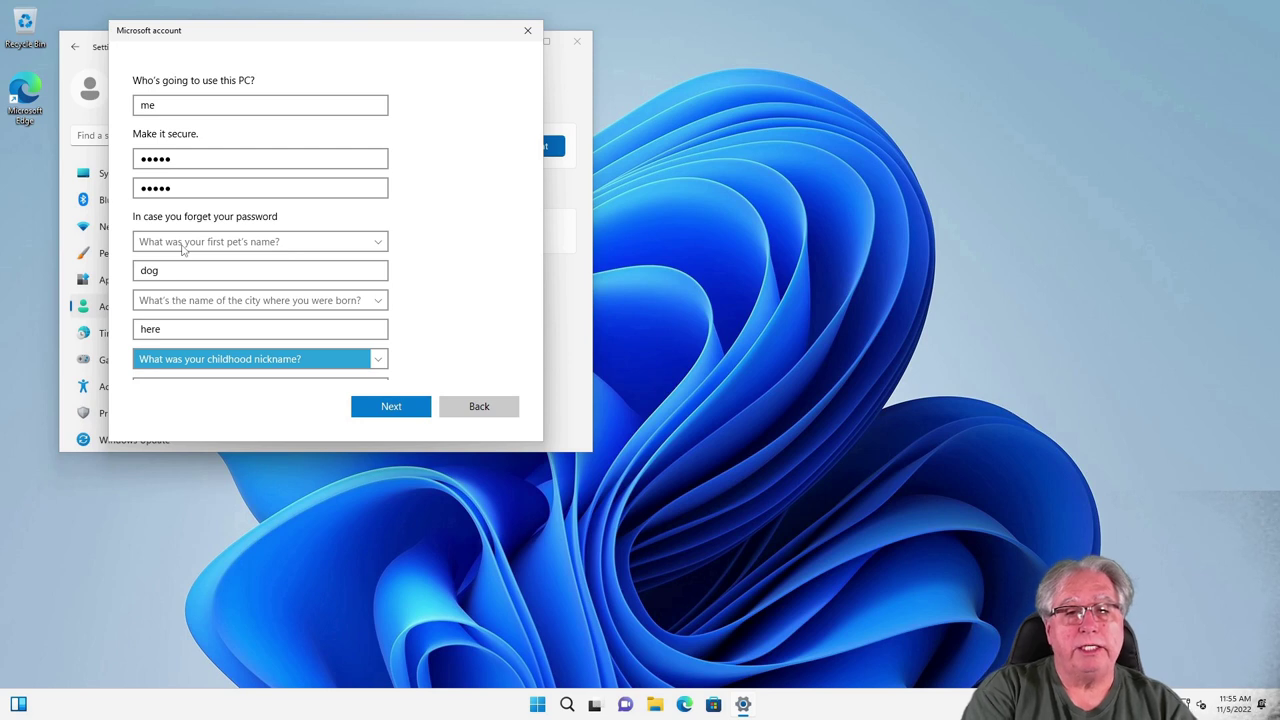
key(Tab)
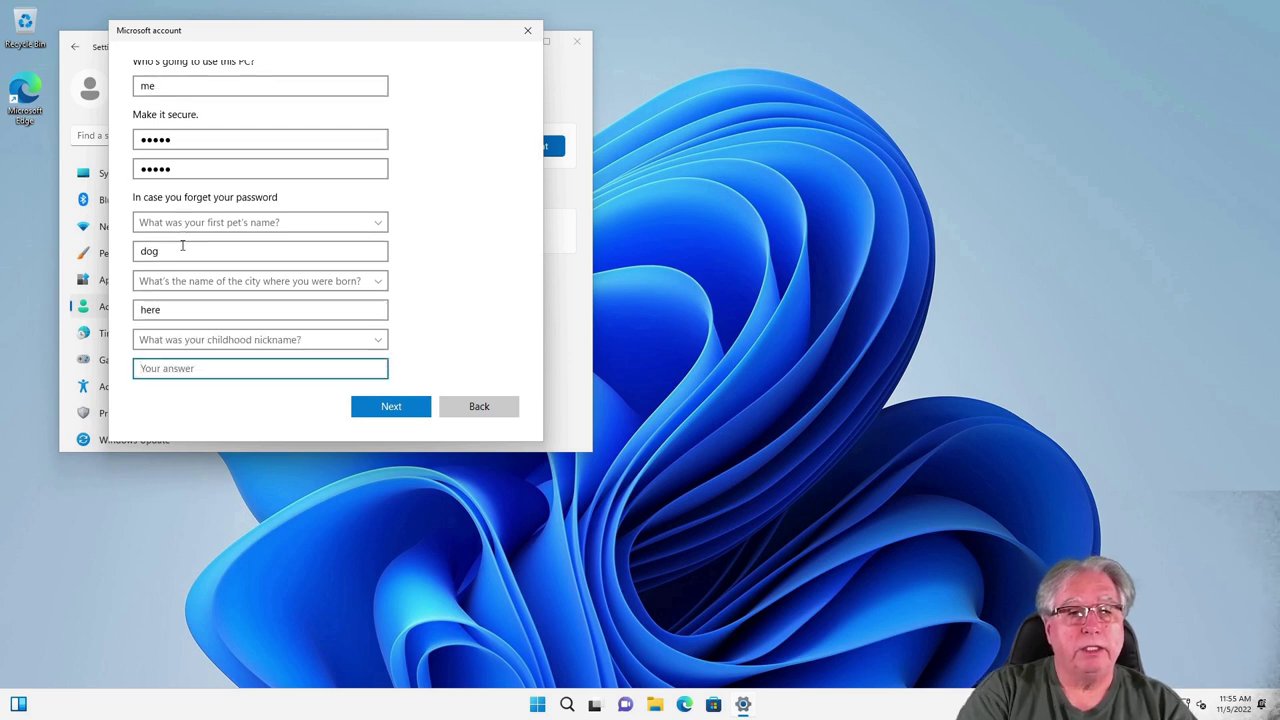
text(me)
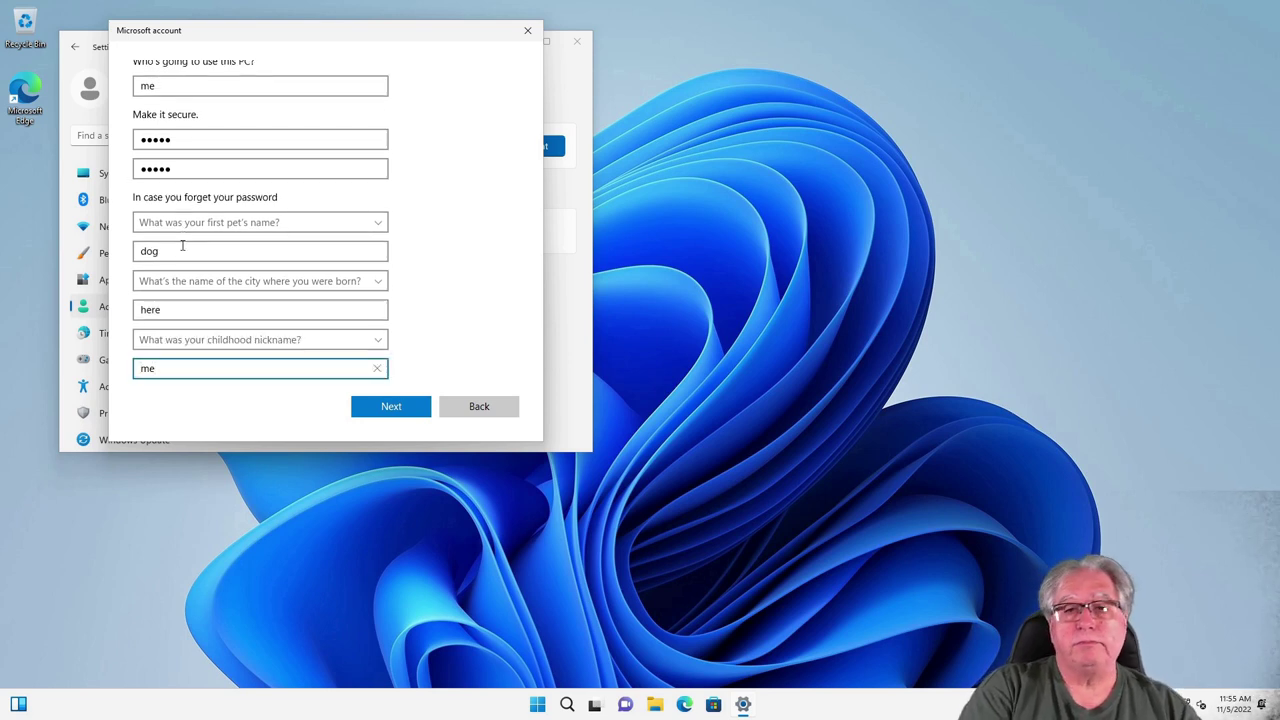
click(385, 408)
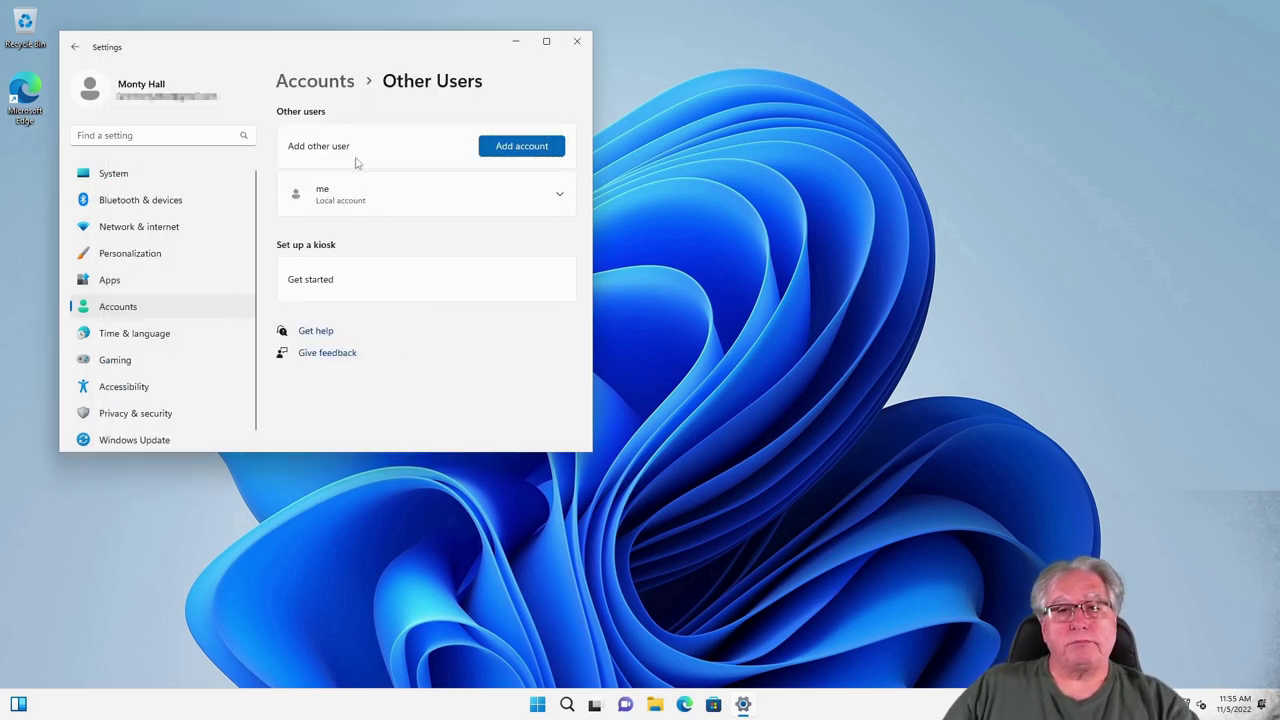
Step: Change the 'me' account's type to Administrator and close the Settings window
click(559, 196)
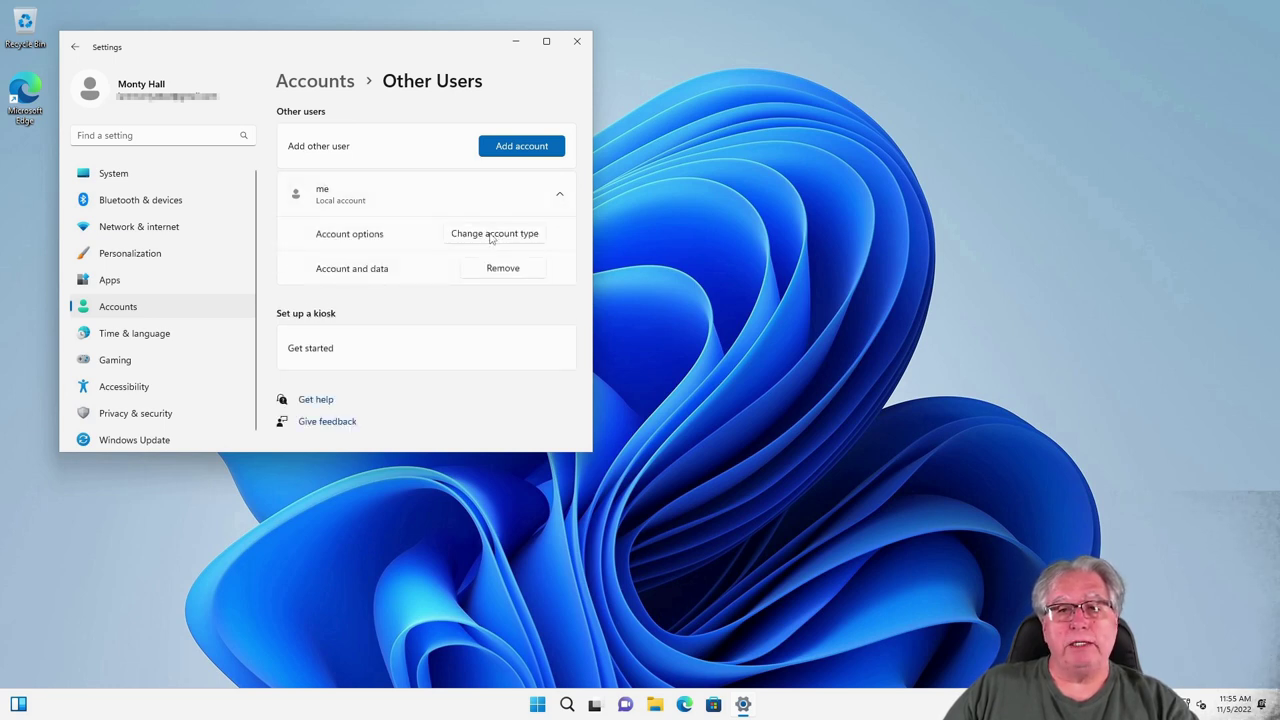
click(491, 234)
click(255, 262)
click(150, 241)
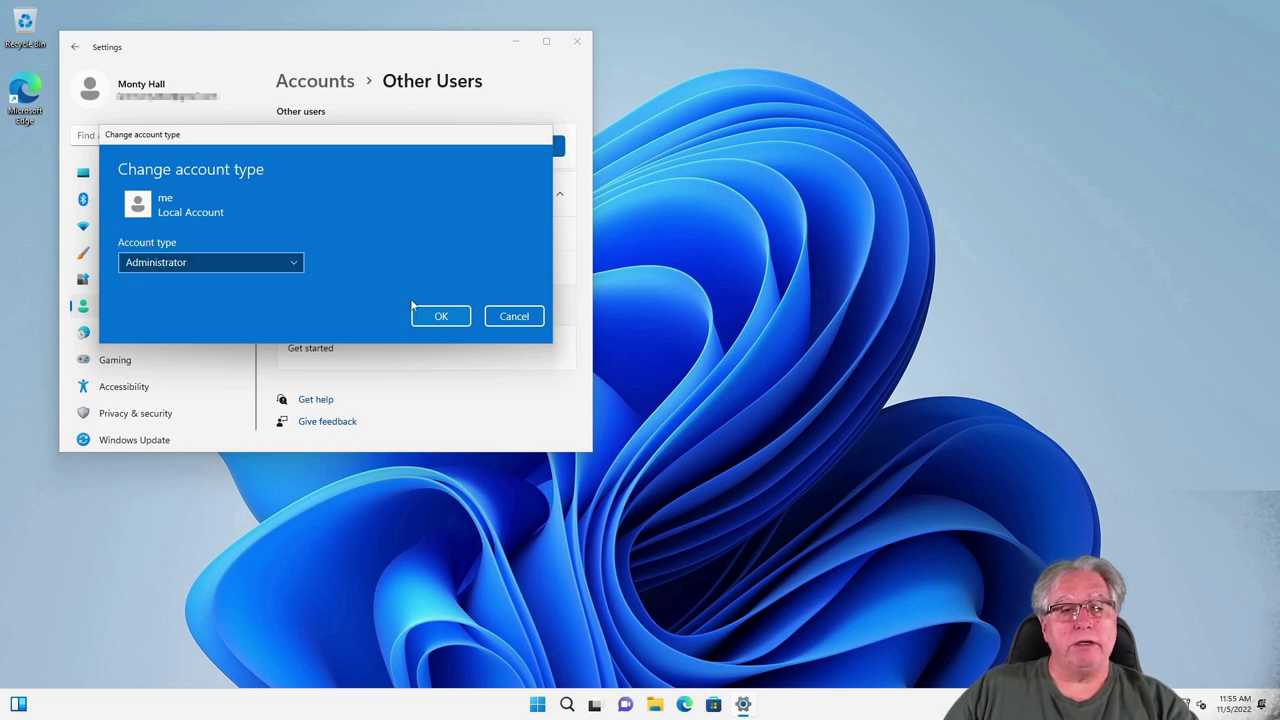
click(441, 315)
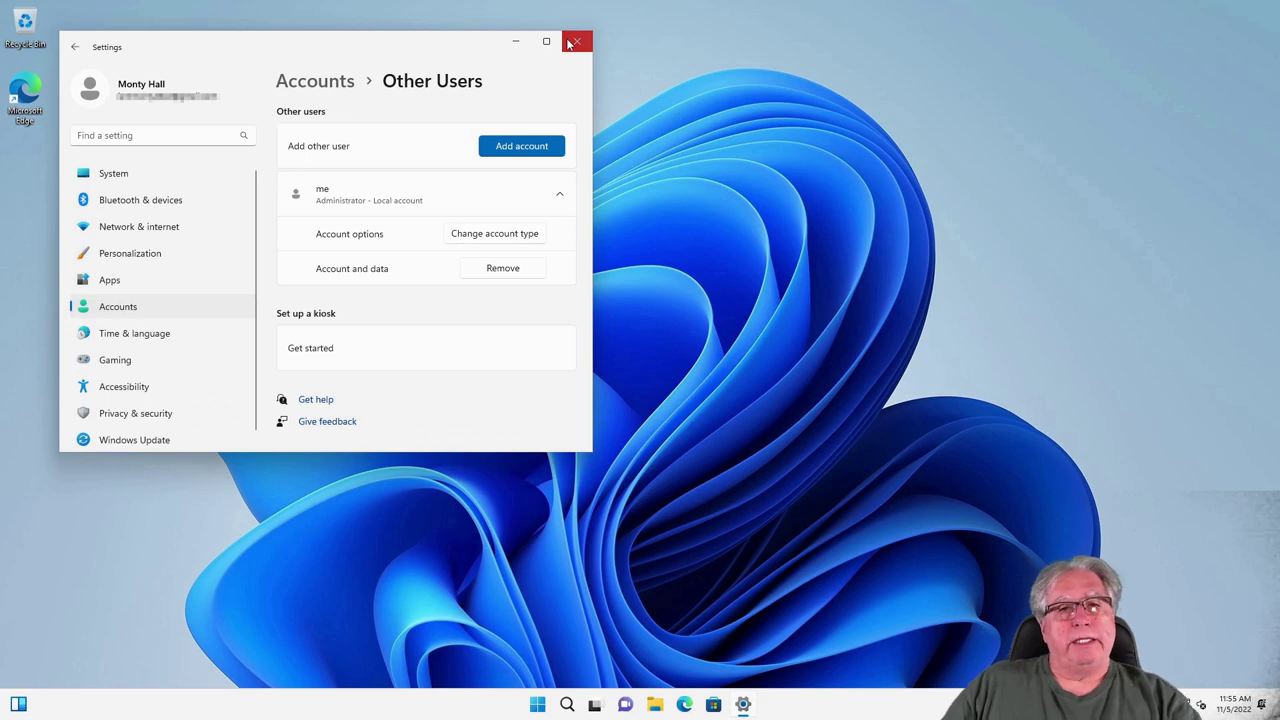
click(574, 42)
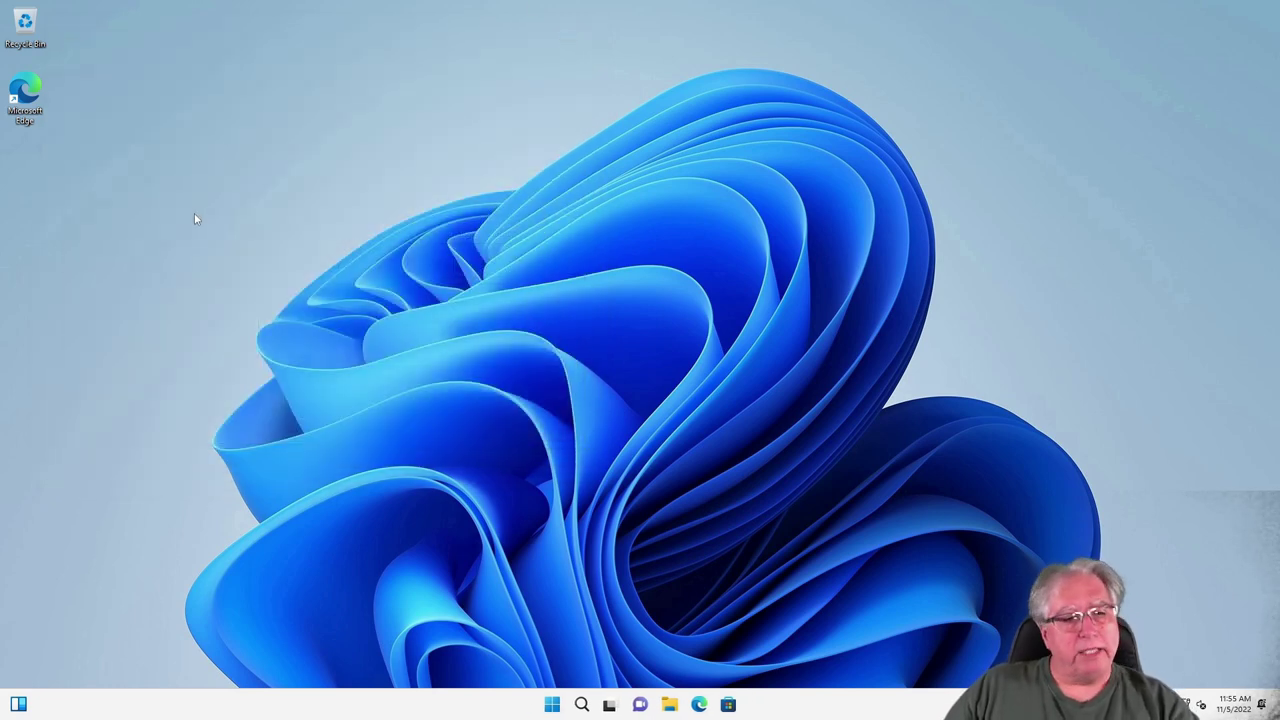
Step: Sign out of the original account from Start and dismiss the lock screen
click(552, 704)
click(511, 659)
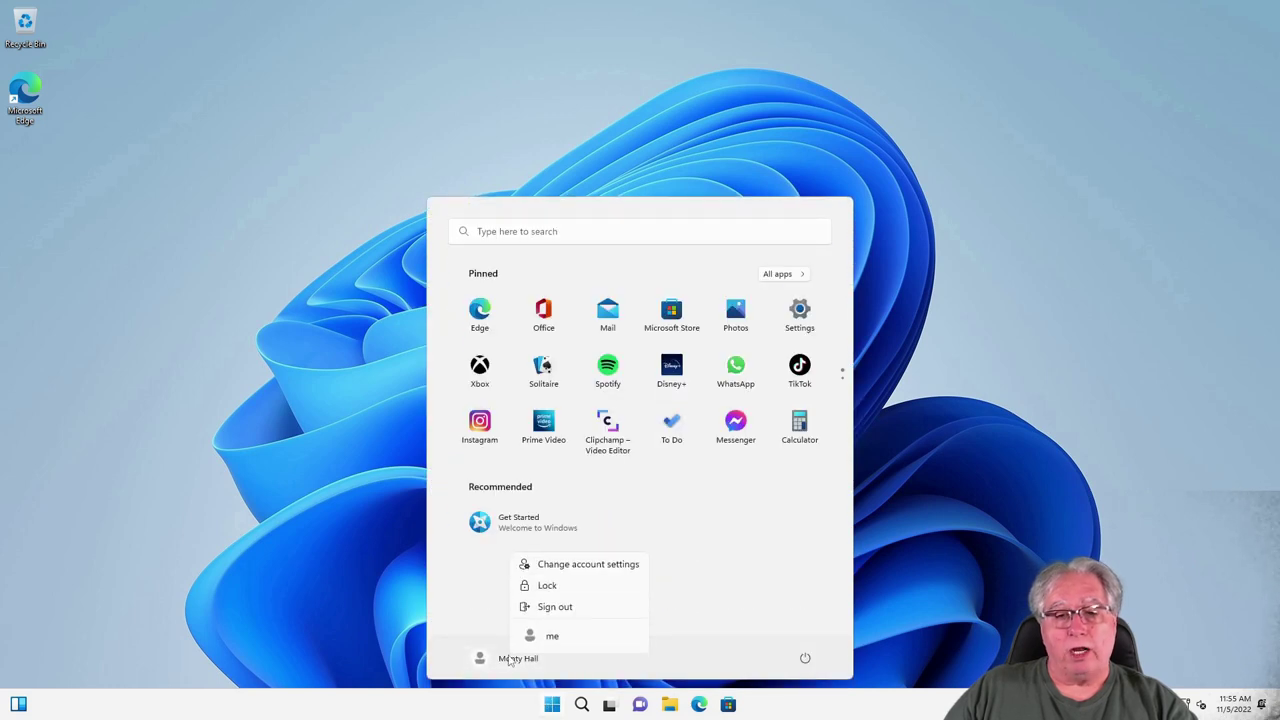
click(541, 608)
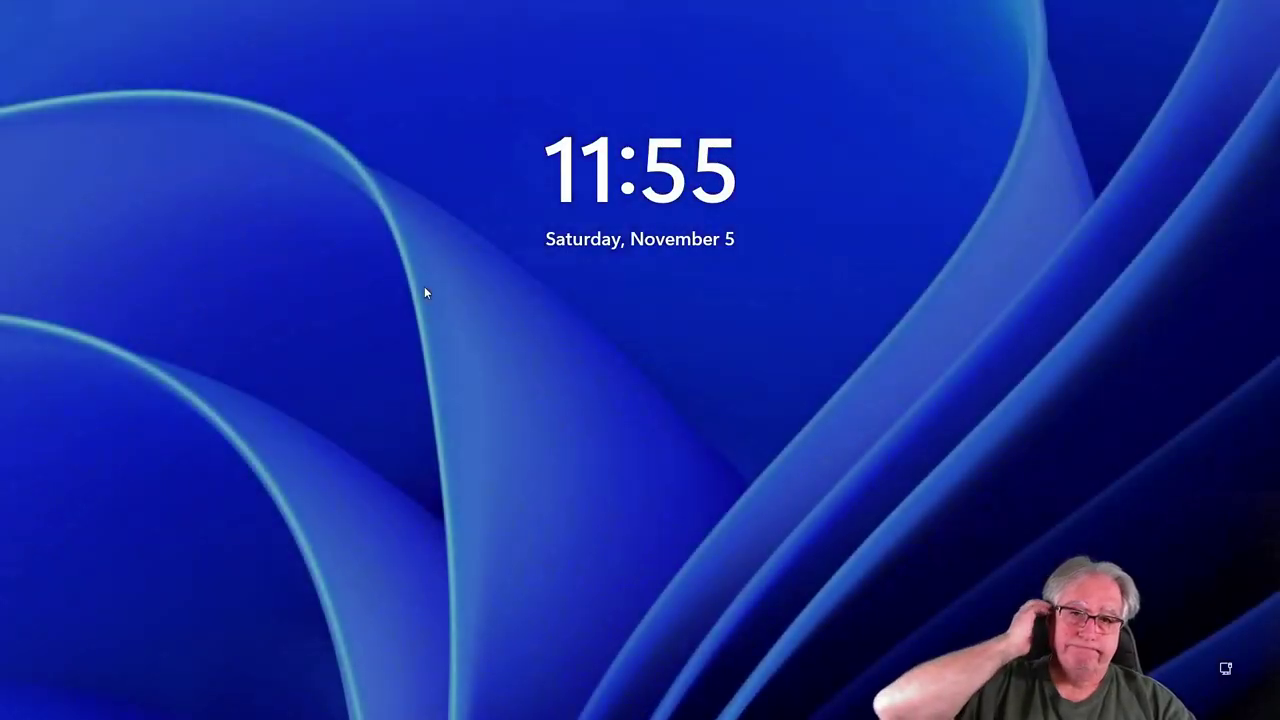
click(486, 371)
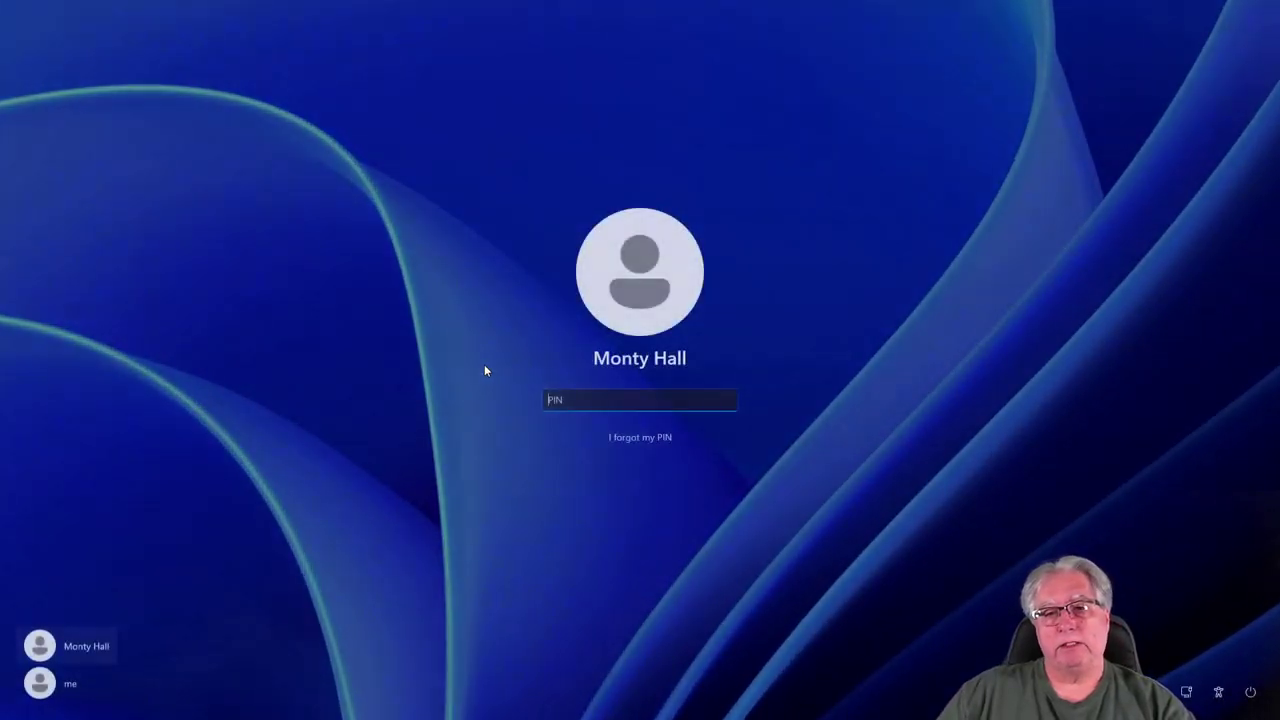
Step: Sign in as the 'me' user by entering its password
click(70, 683)
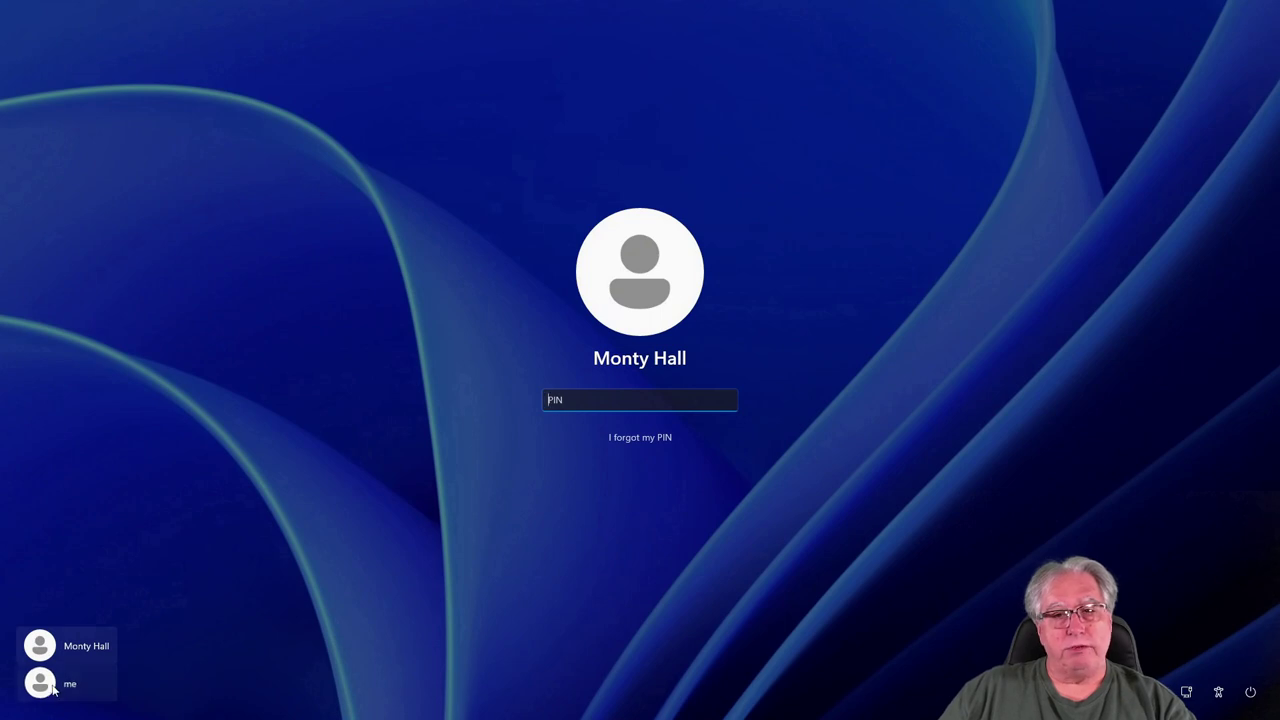
text(•••••)
key(Return)
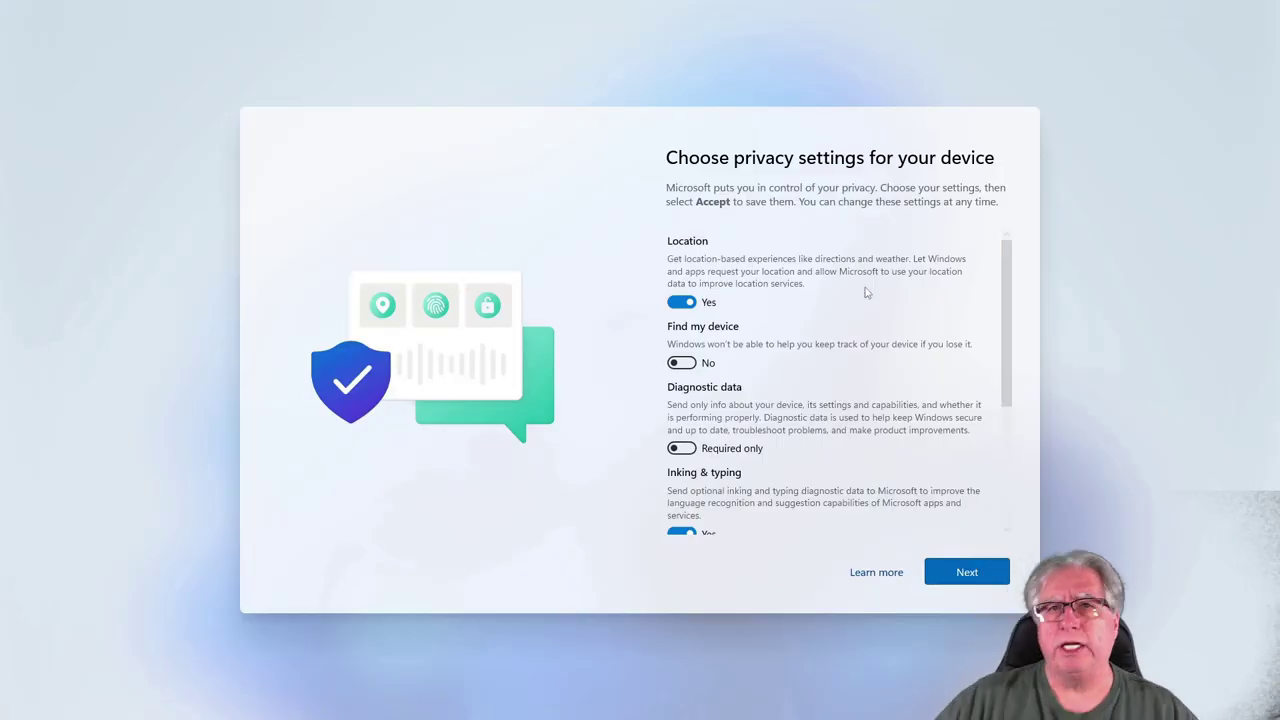
Step: Set Location, Inking & typing, Tailored experiences and Advertising ID to No, then Accept
click(681, 302)
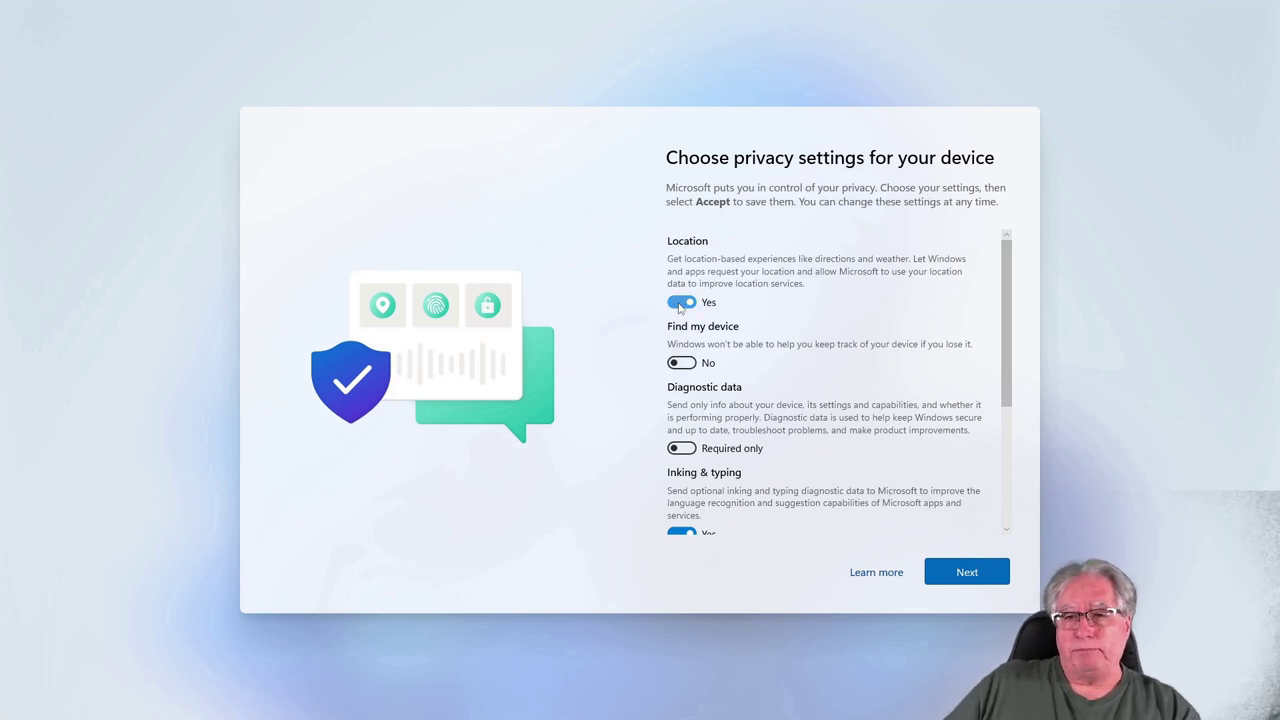
click(681, 521)
scroll(700, 470, down, 3)
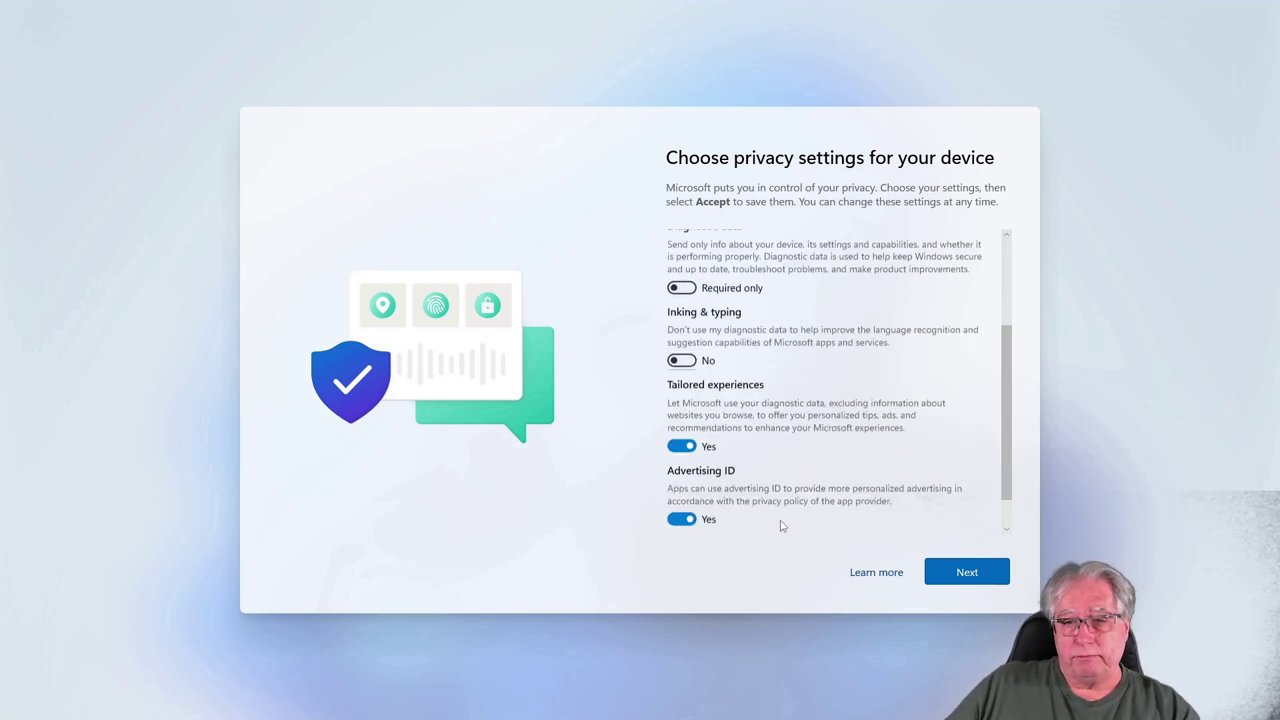
click(681, 404)
click(681, 476)
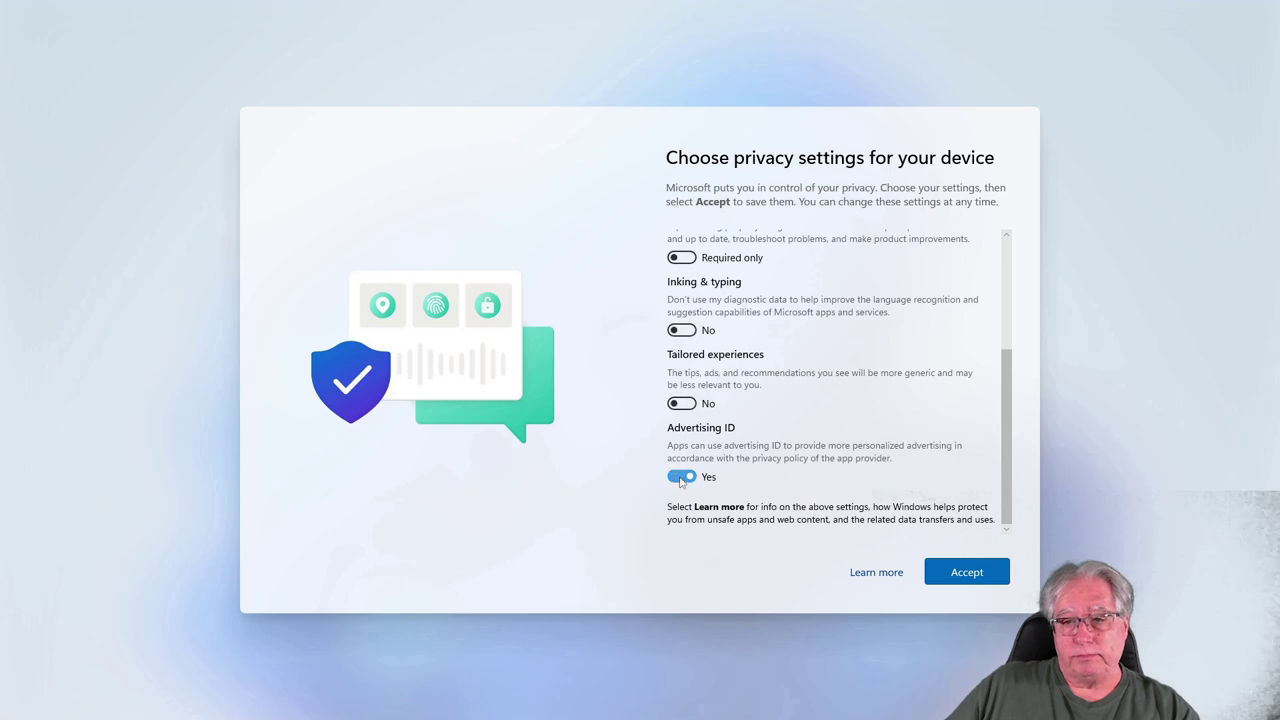
click(960, 571)
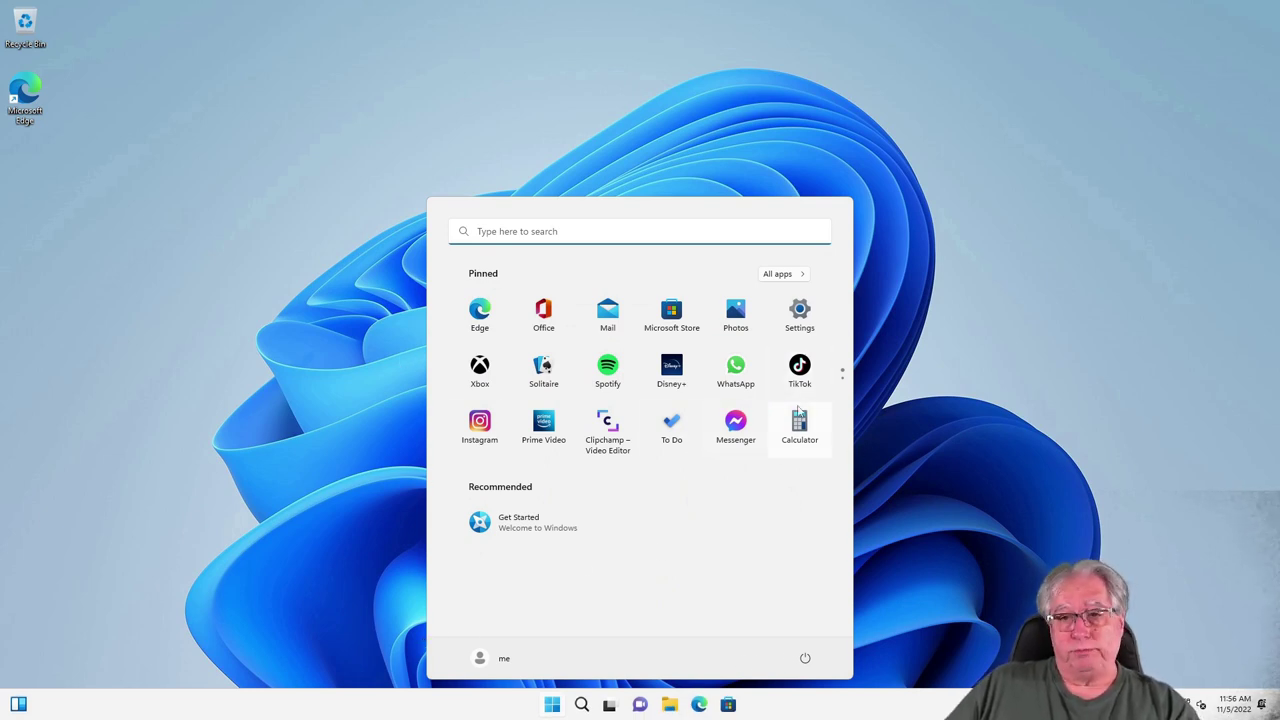
Step: Open Settings > Accounts > Other users and expand the original account's entry
click(799, 312)
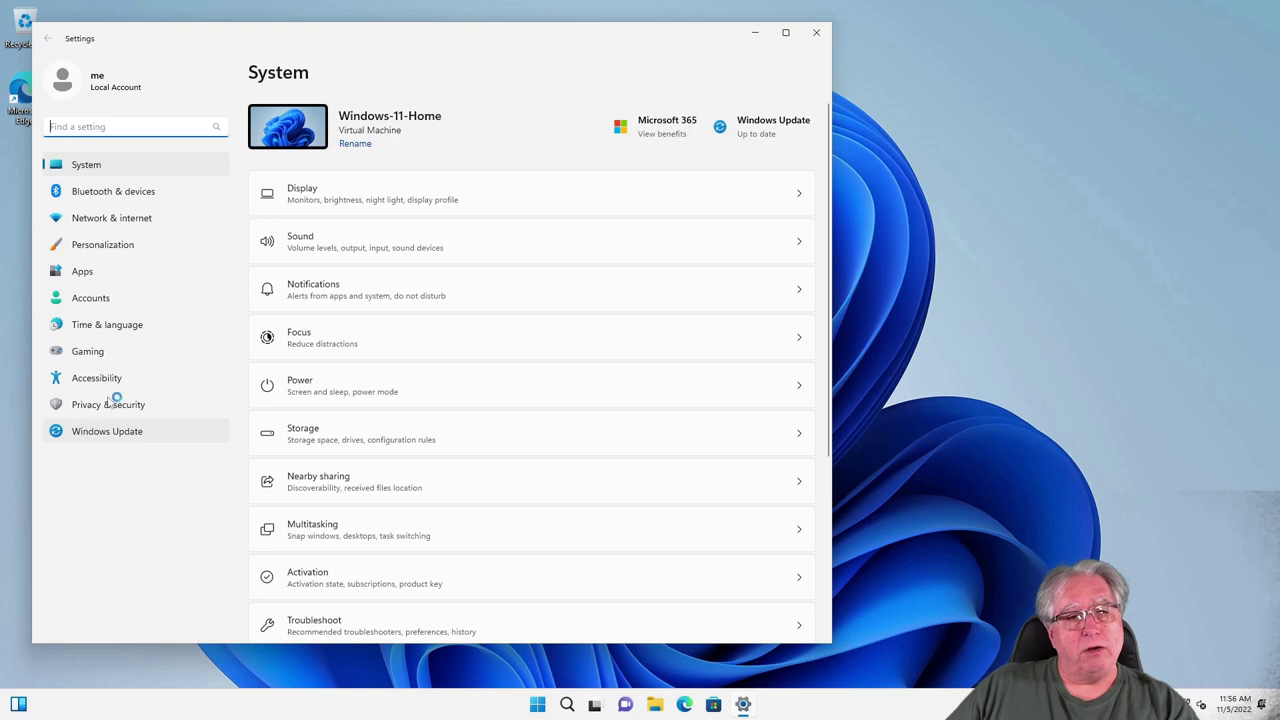
click(89, 300)
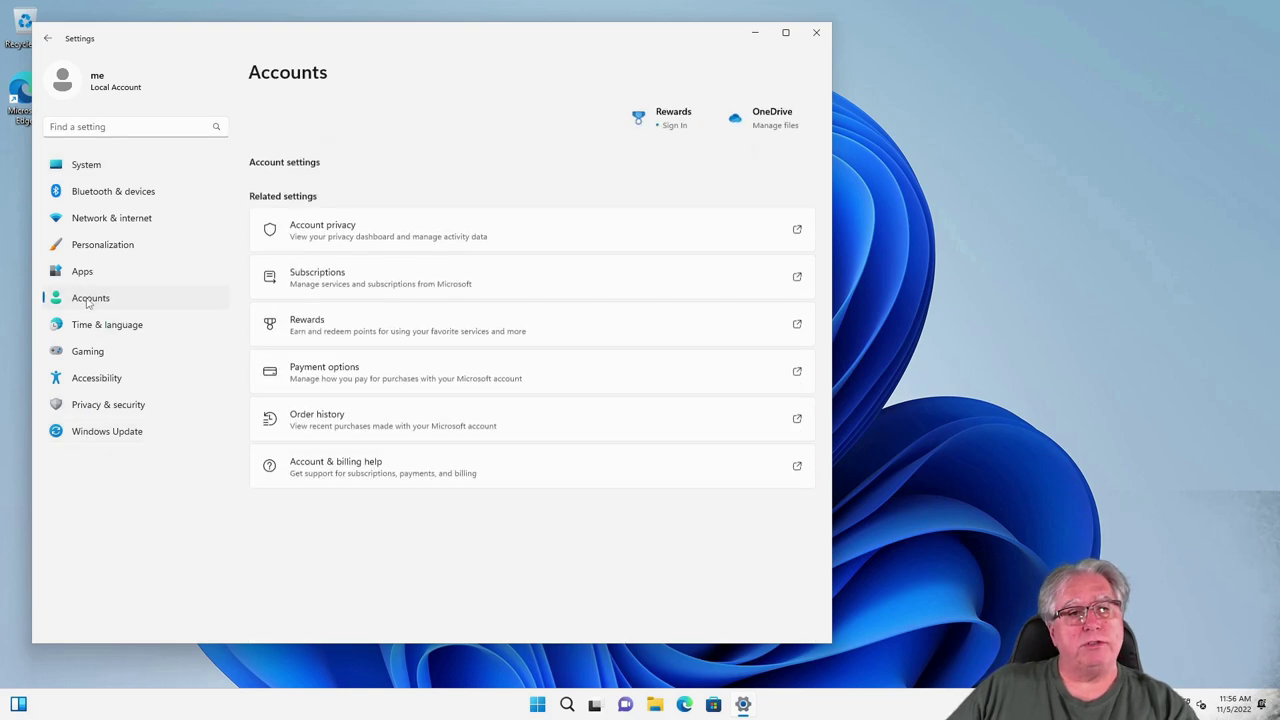
scroll(663, 471, down, 5)
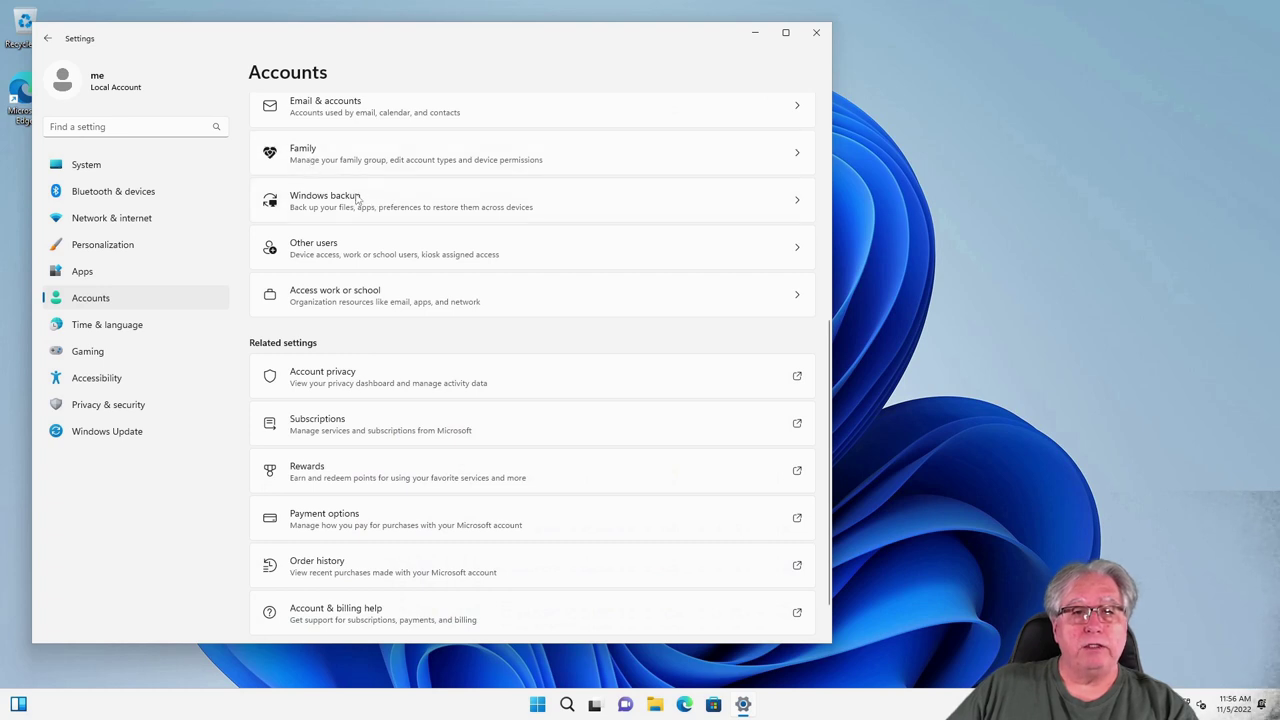
click(739, 258)
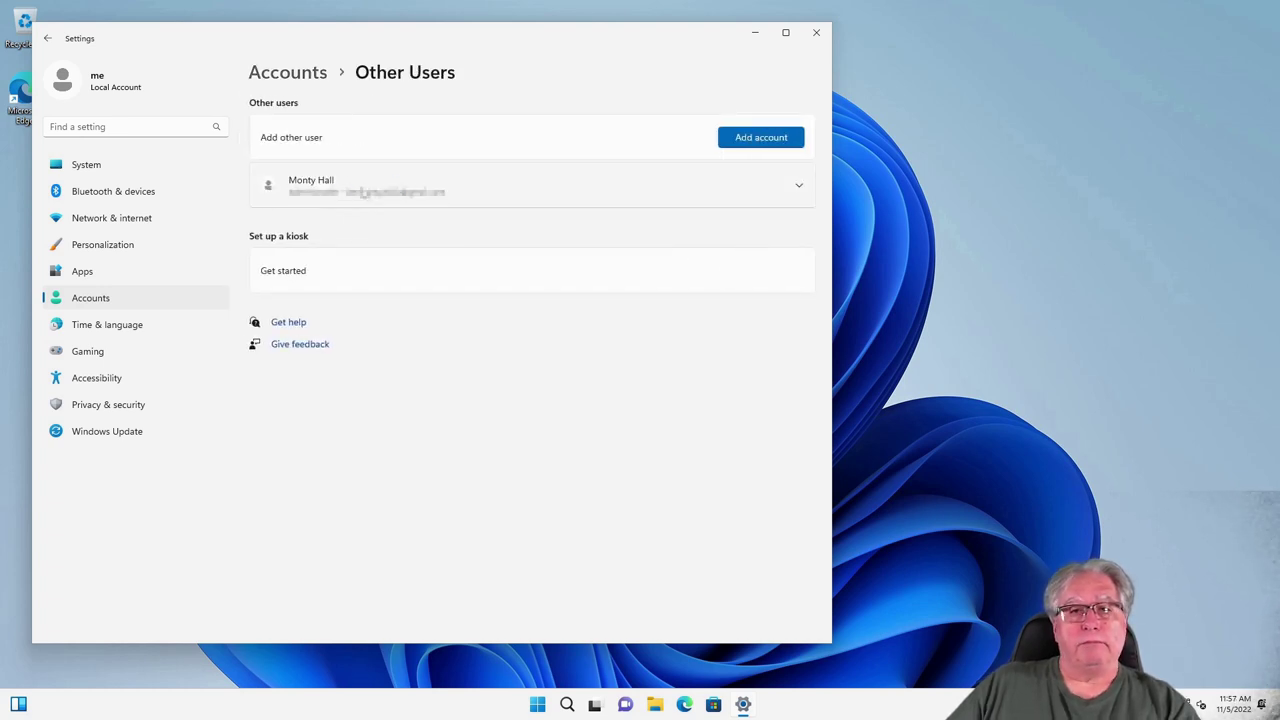
click(379, 190)
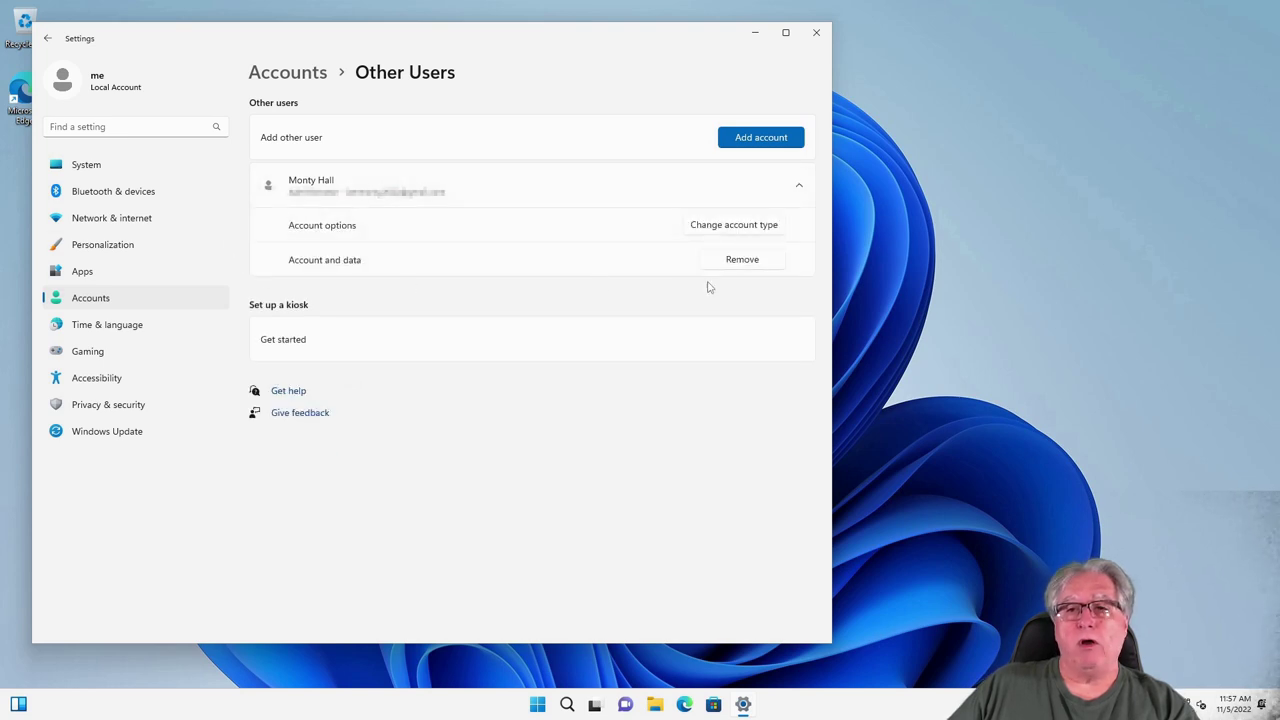
Step: Change the original account's type to Standard User
click(734, 226)
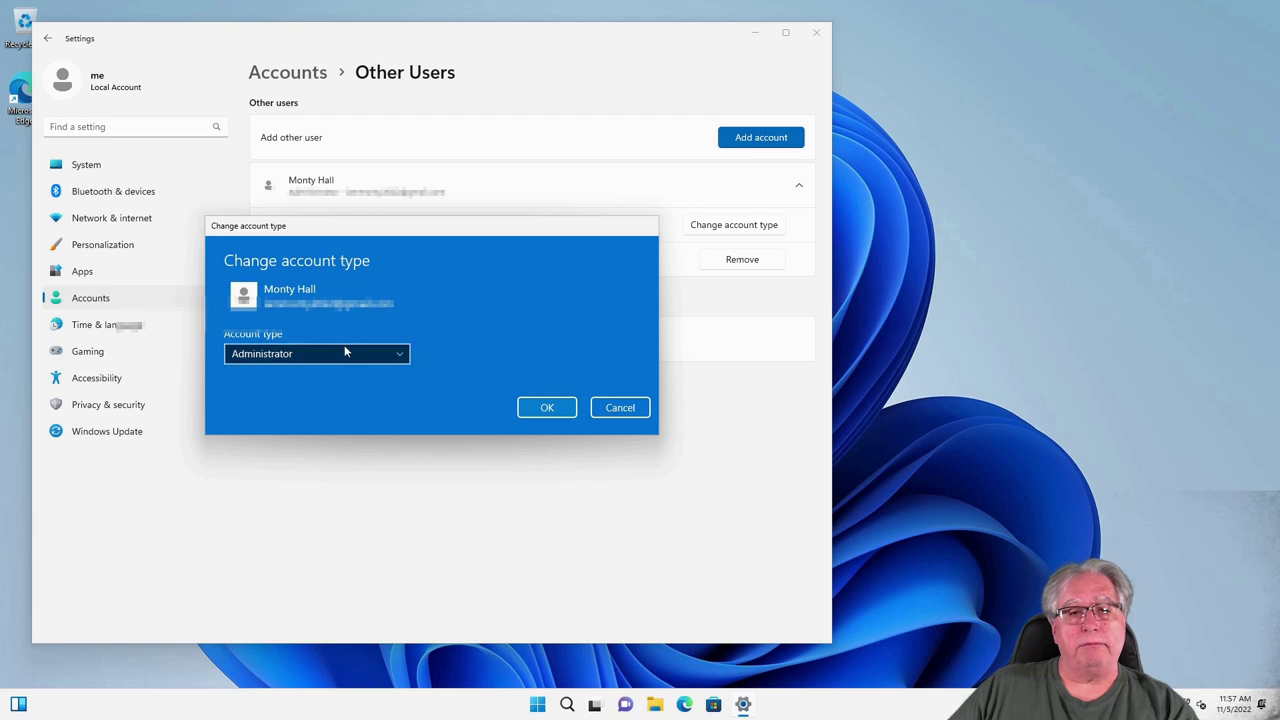
click(345, 352)
click(245, 375)
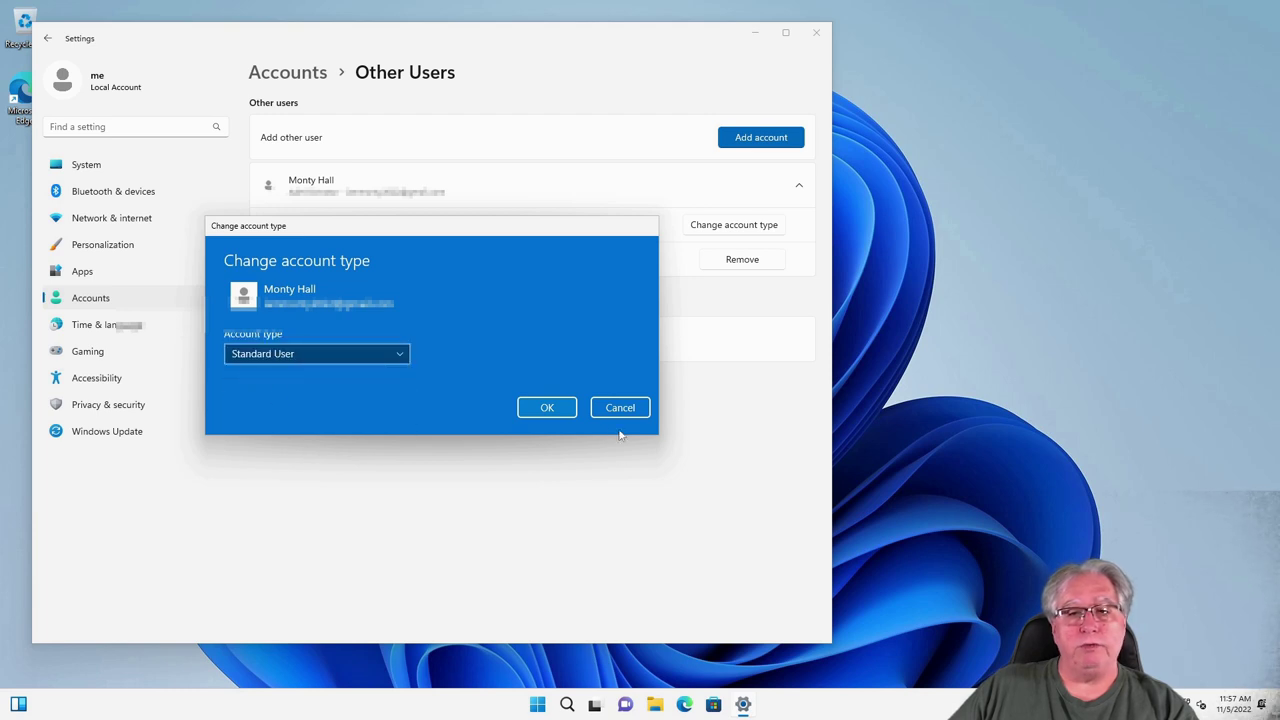
click(547, 408)
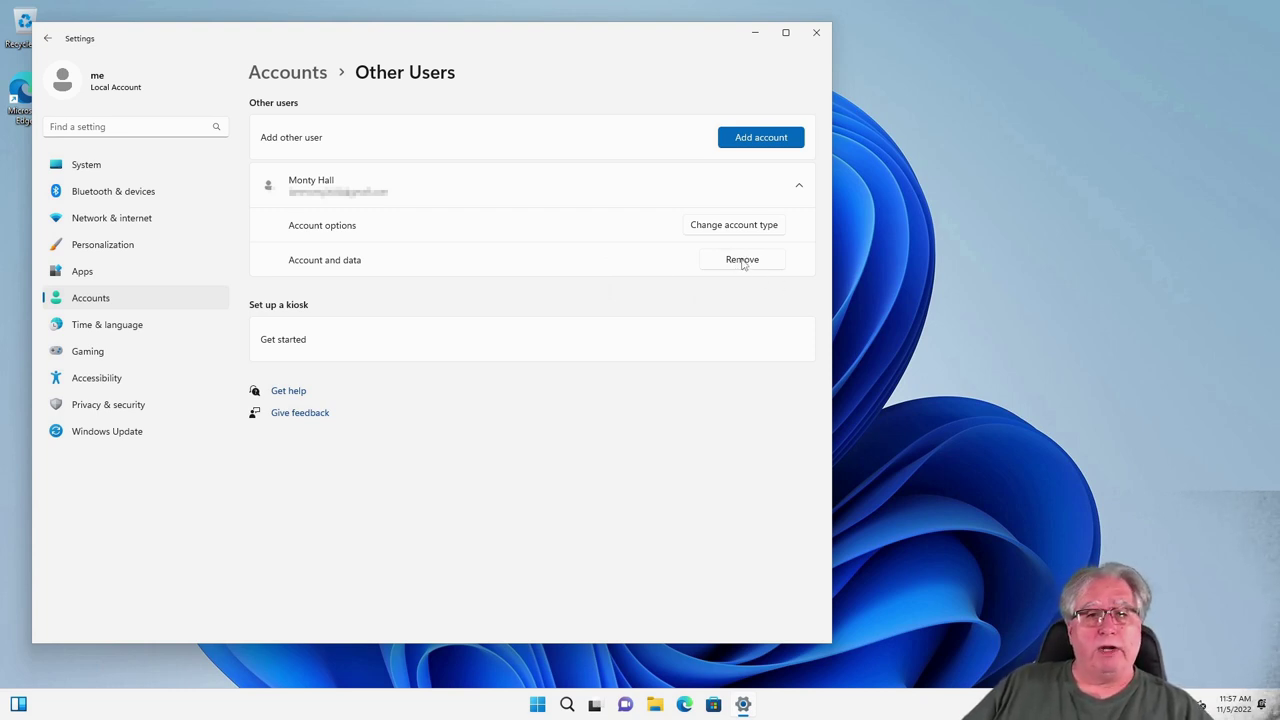
Step: Remove the original account with Delete account and data, then close Settings
click(742, 261)
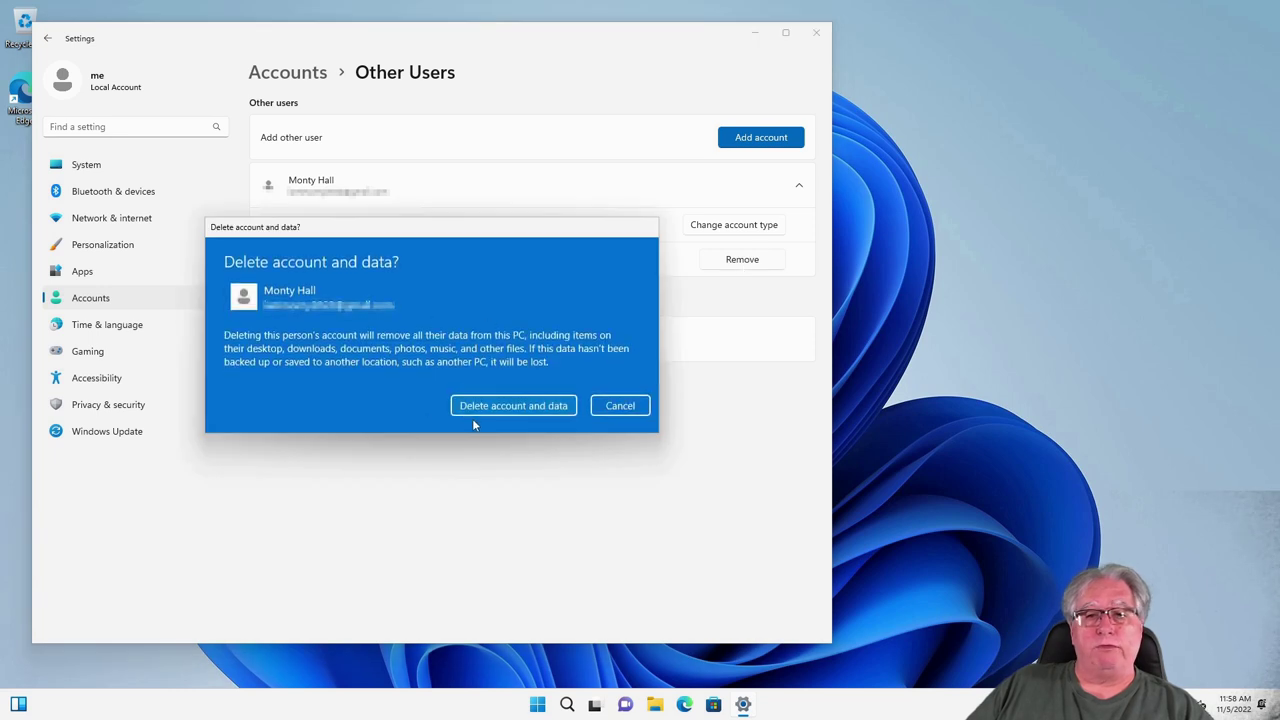
click(519, 408)
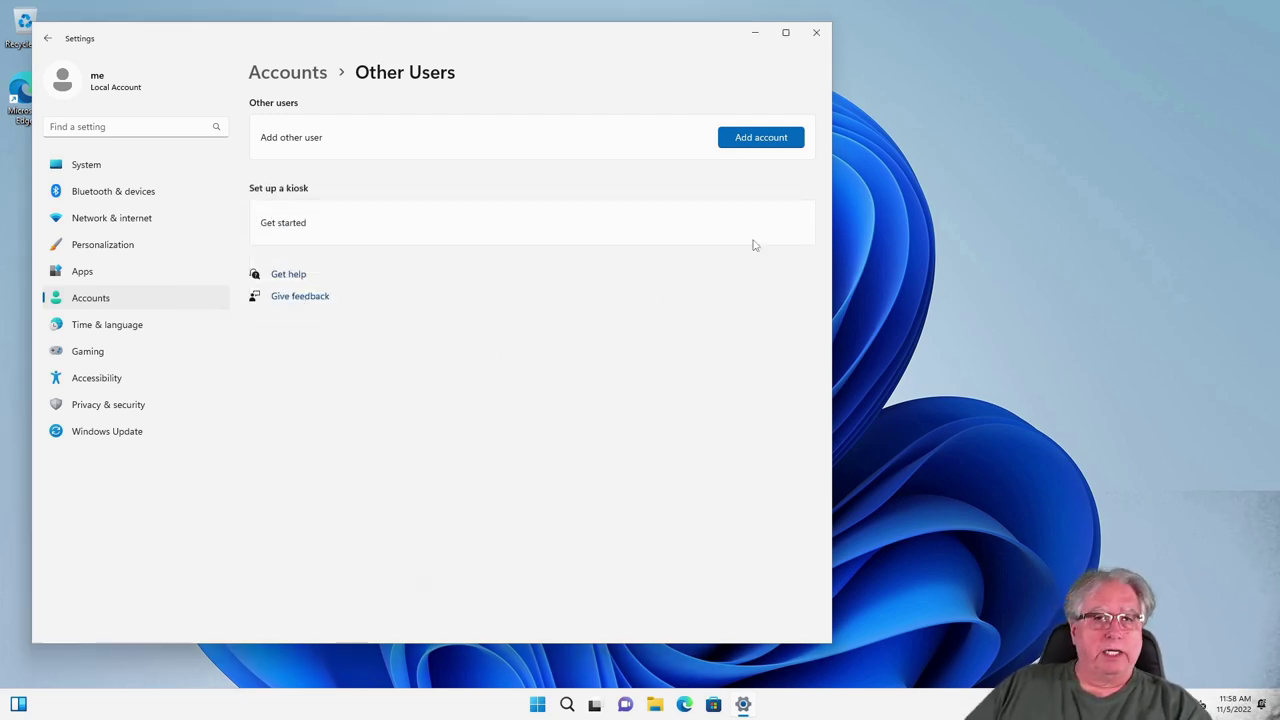
click(814, 32)
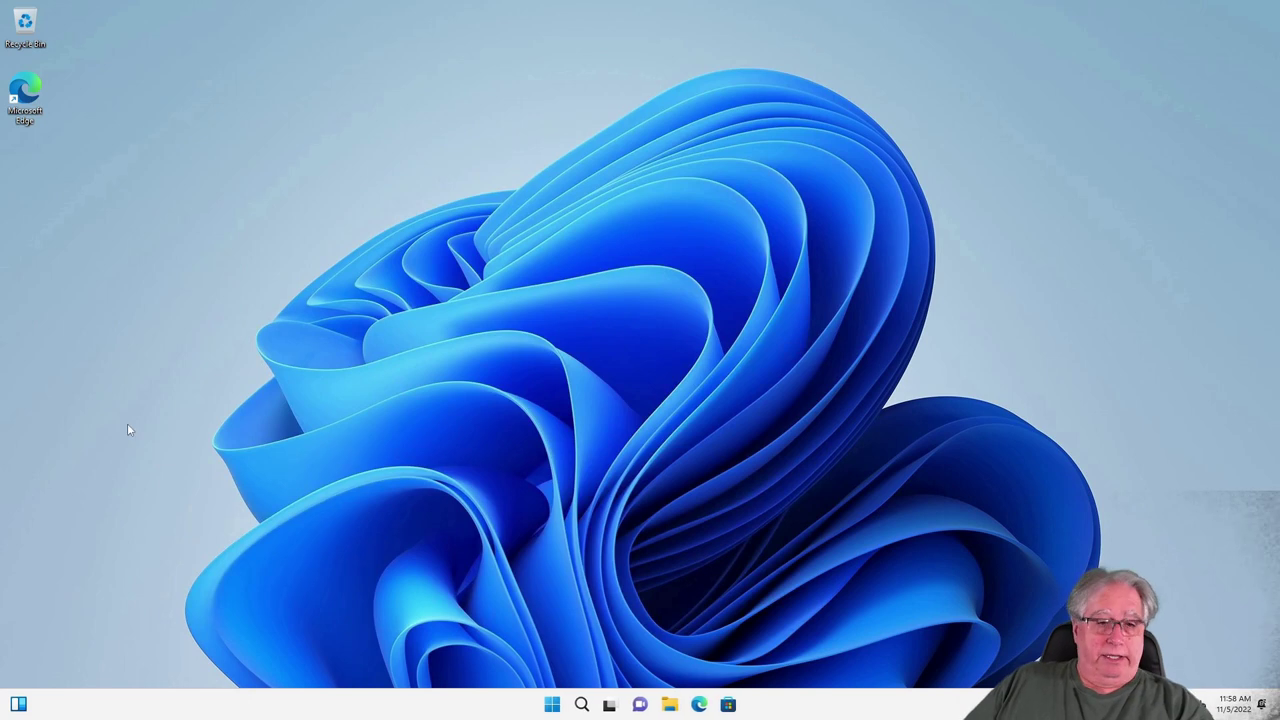
Step: Relaunch Settings from Start and go to Accounts > Sign-in options
click(551, 705)
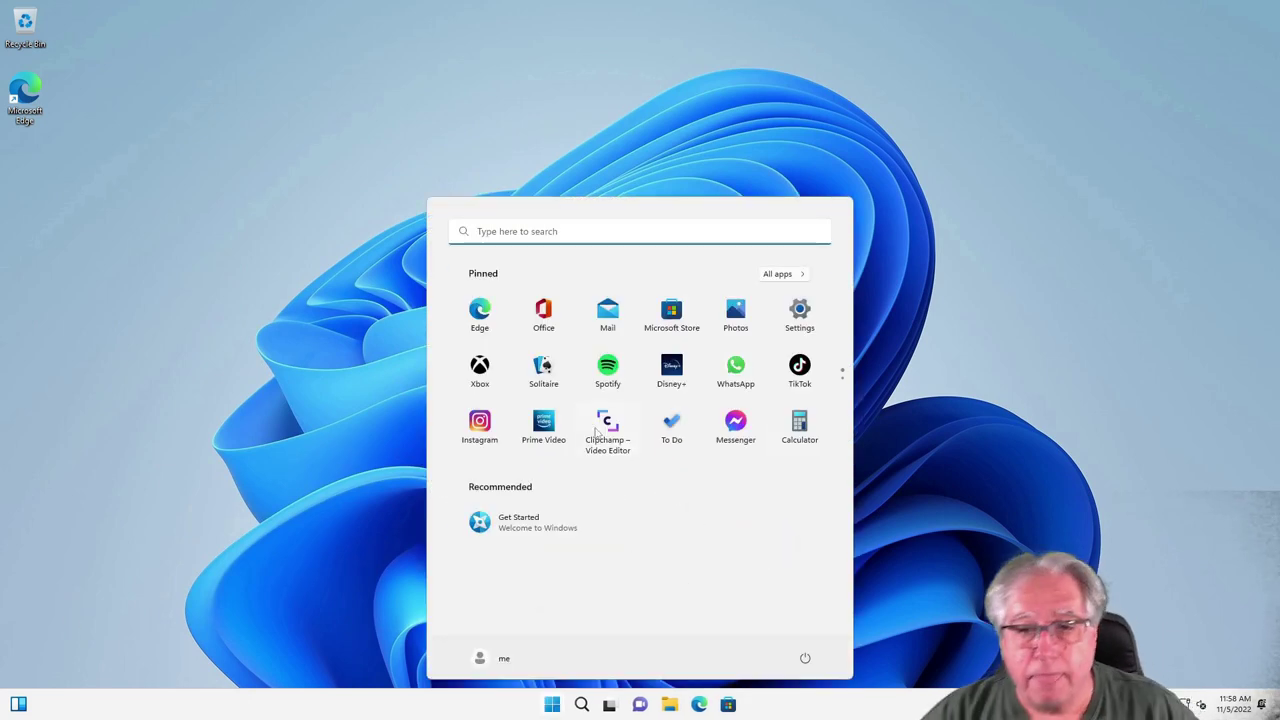
click(799, 310)
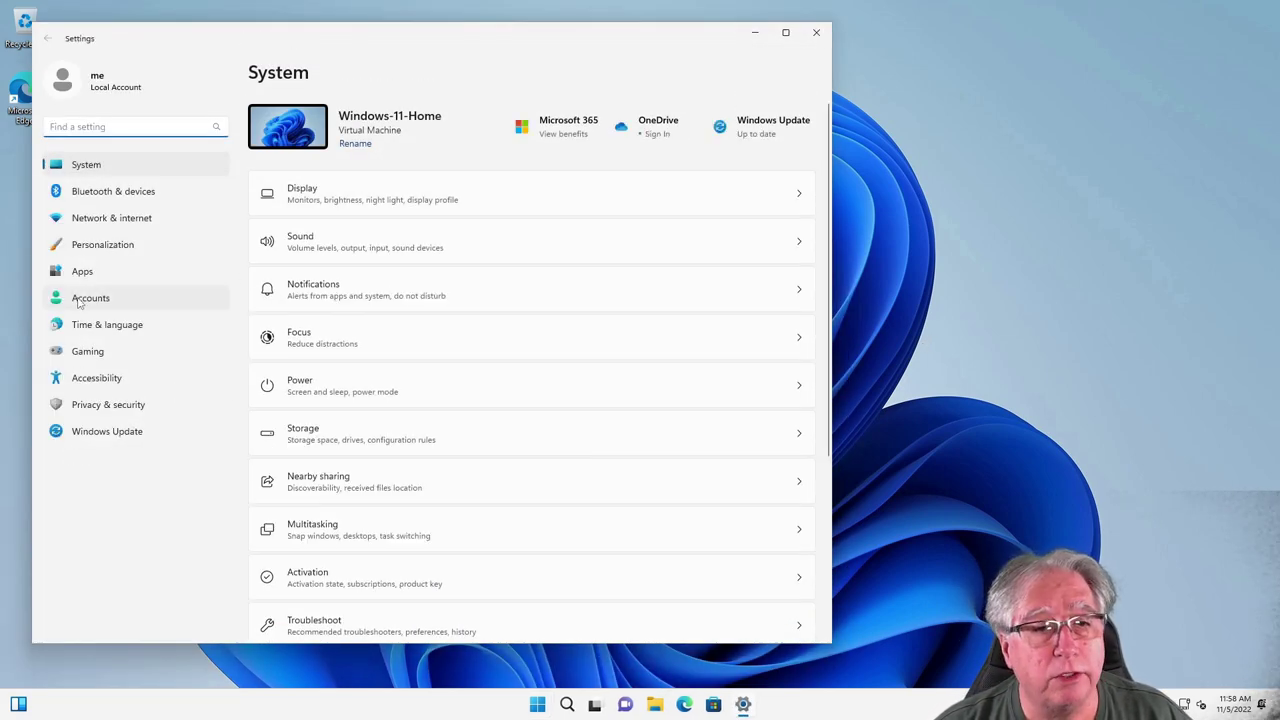
click(110, 298)
scroll(350, 405, down, 5)
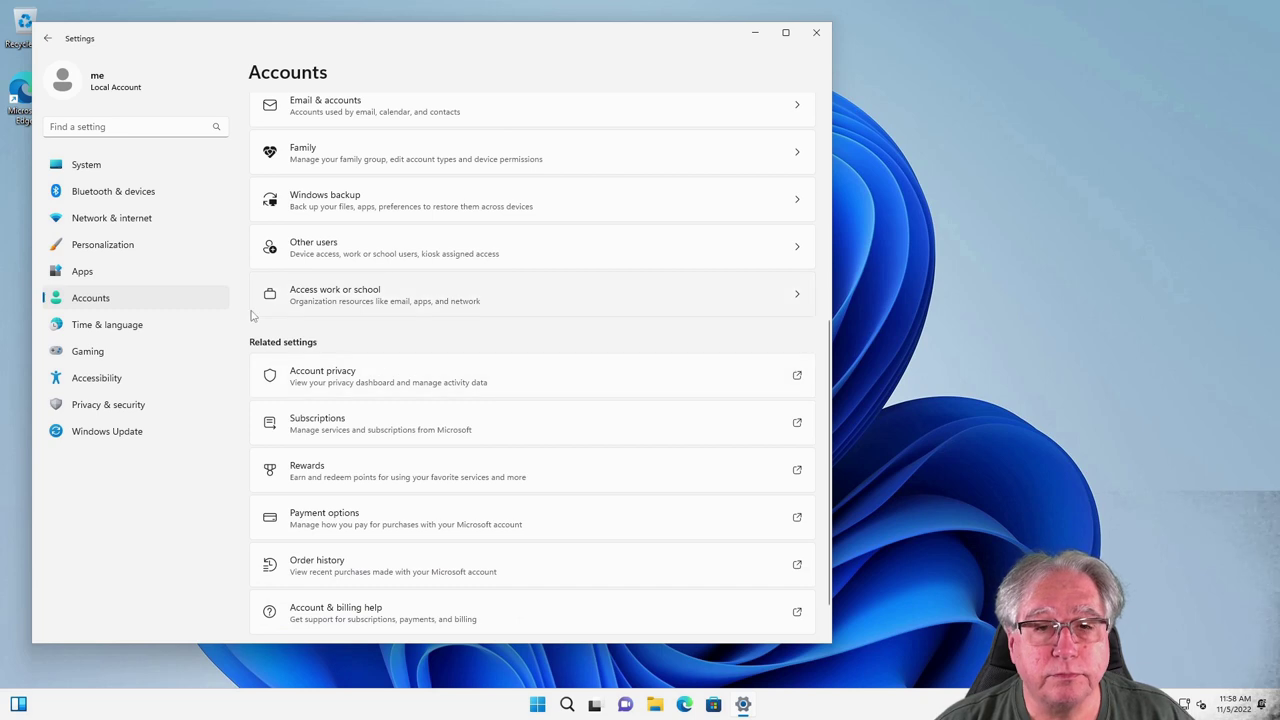
scroll(343, 413, down, 1)
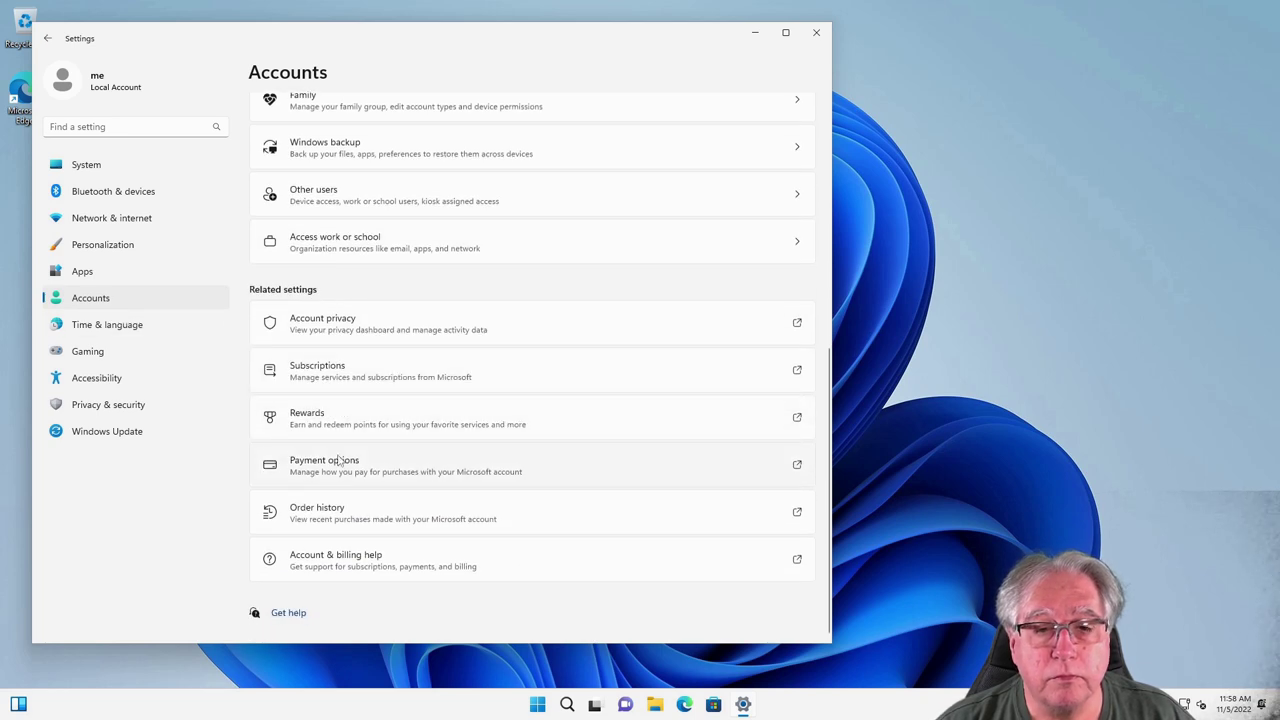
scroll(328, 552, up, 1)
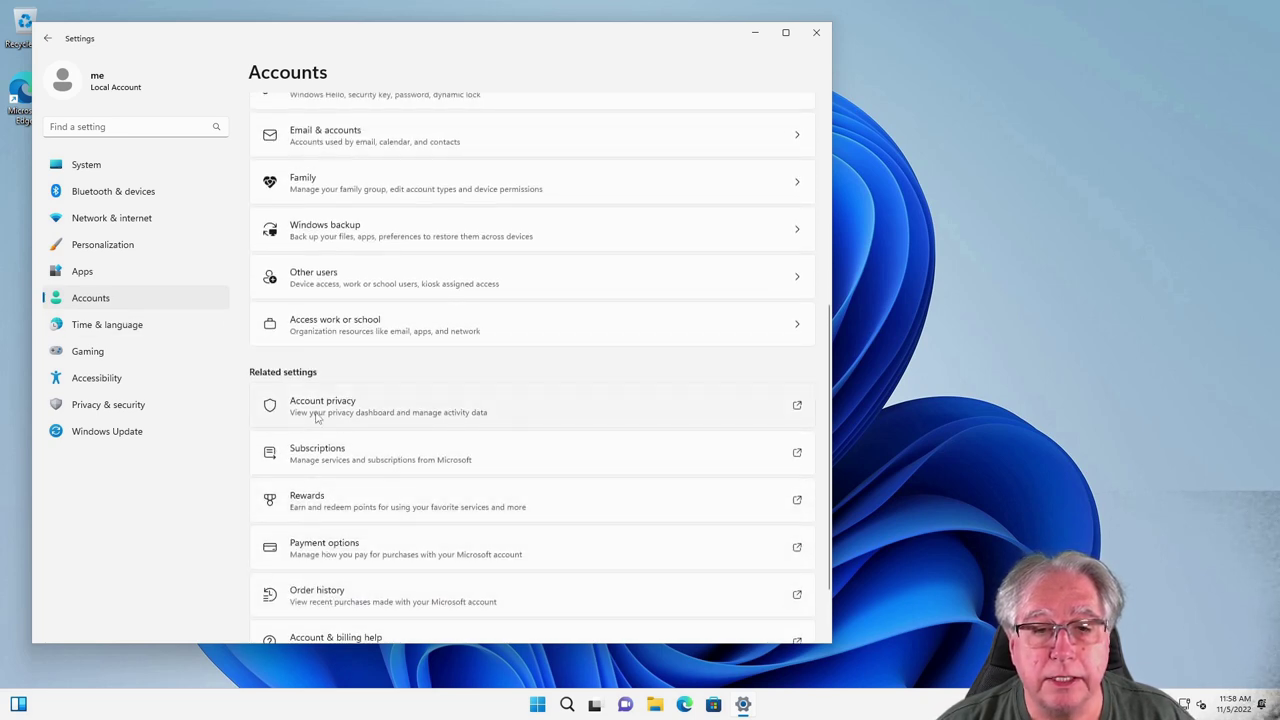
scroll(333, 420, up, 2)
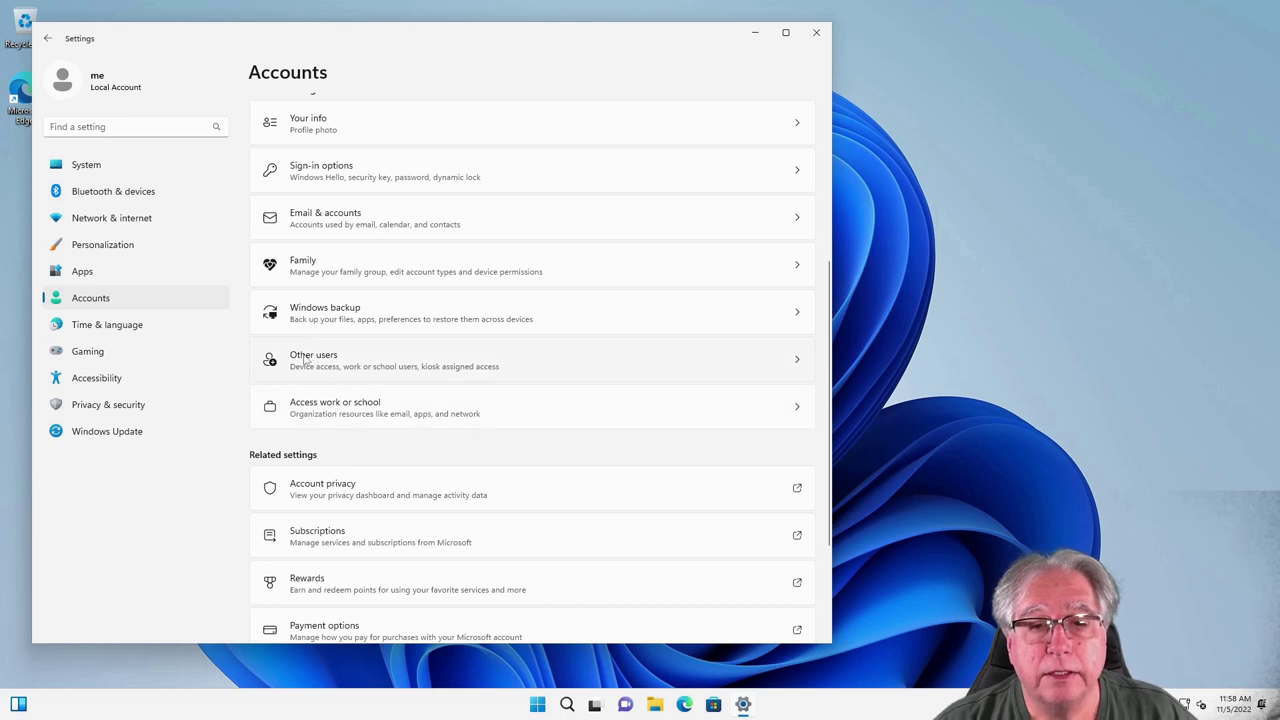
scroll(328, 240, up, 3)
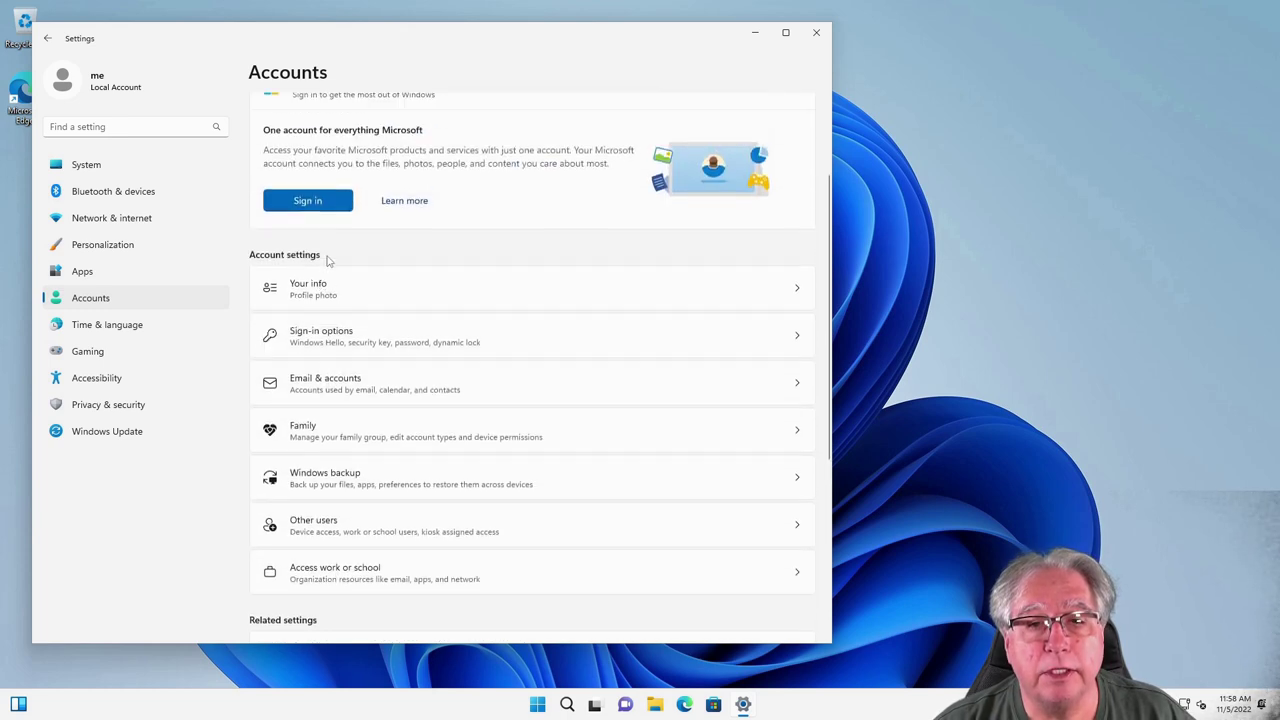
click(331, 340)
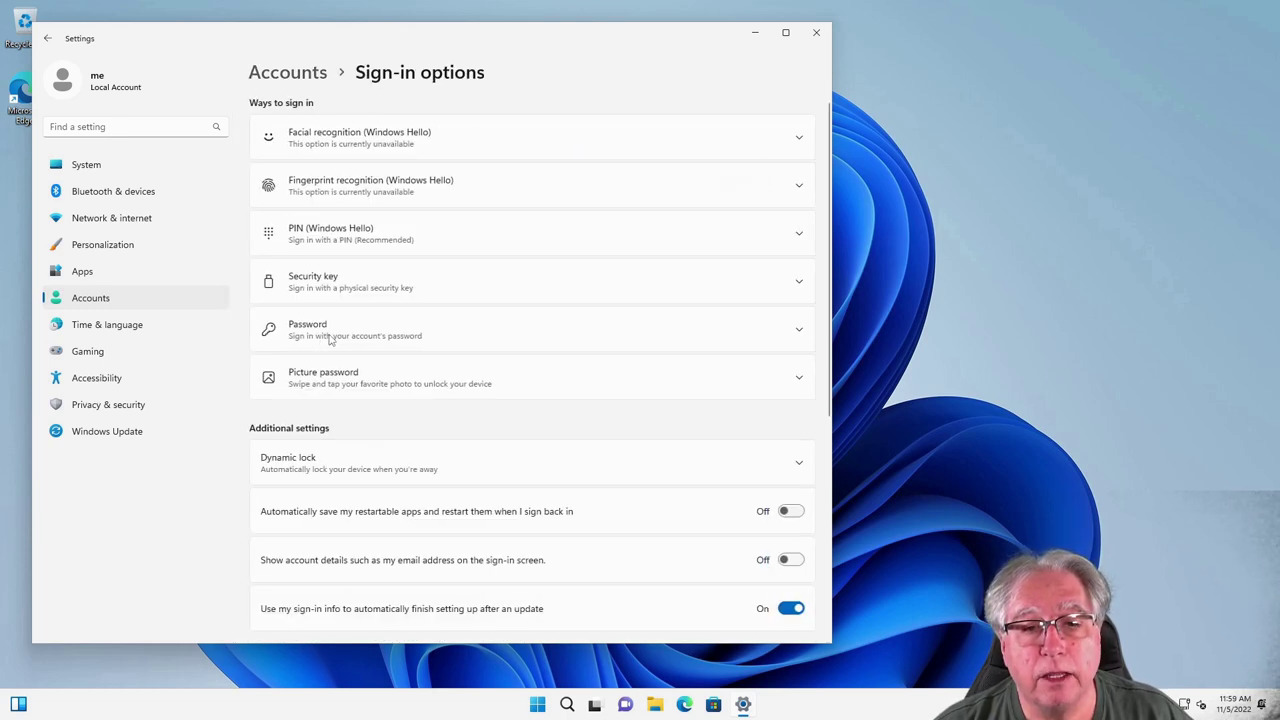
Step: Switch off 'Use my sign-in info to automatically finish setting up after an update' and close Settings
scroll(287, 474, down, 3)
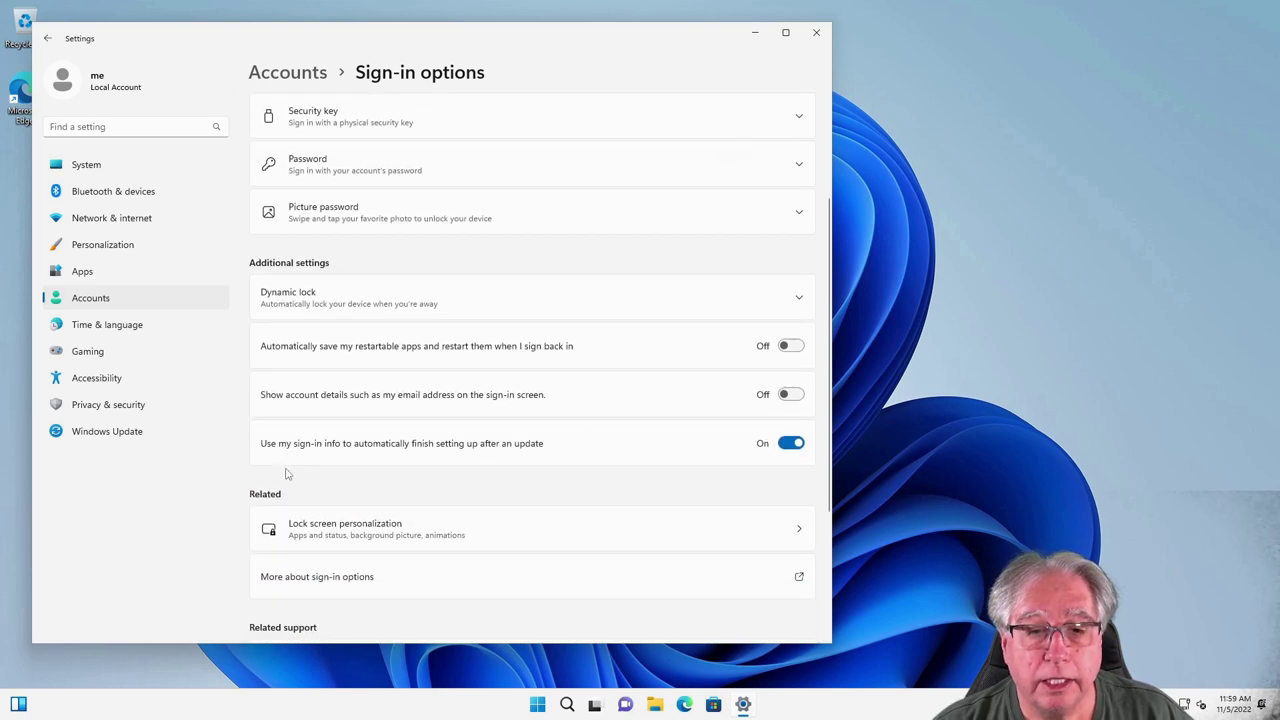
click(788, 447)
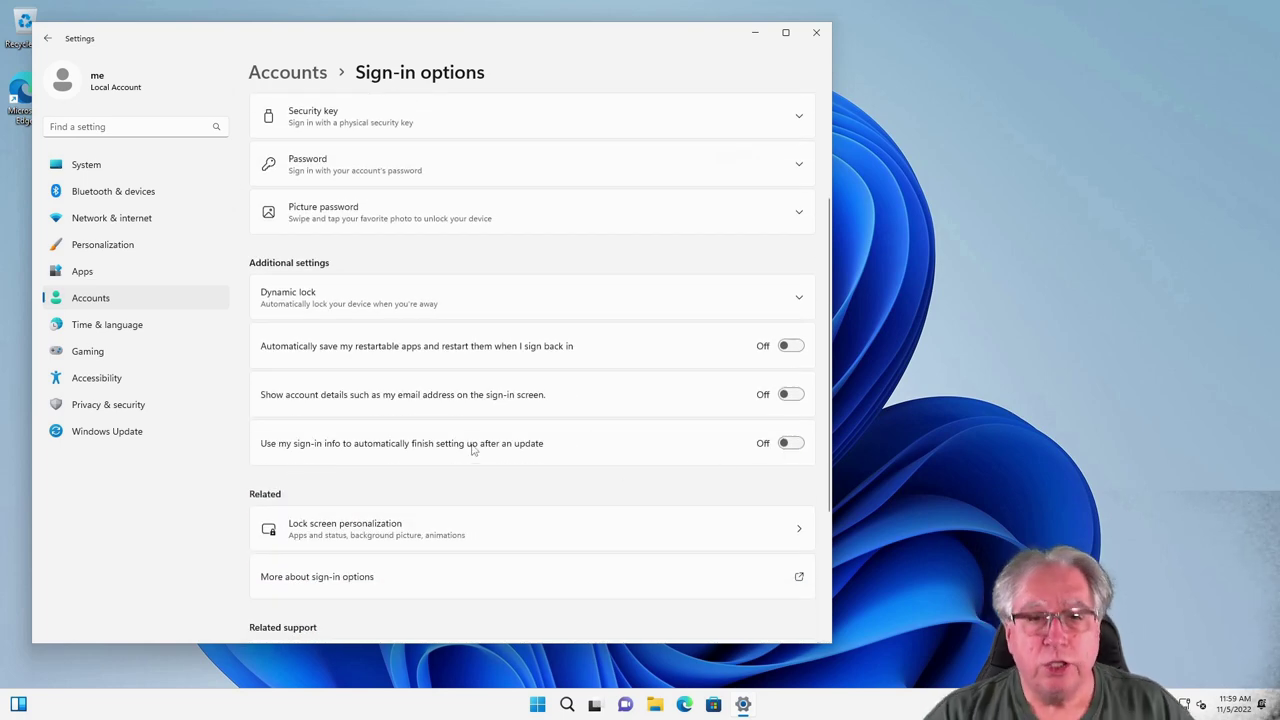
scroll(474, 450, down, 4)
scroll(474, 448, up, 7)
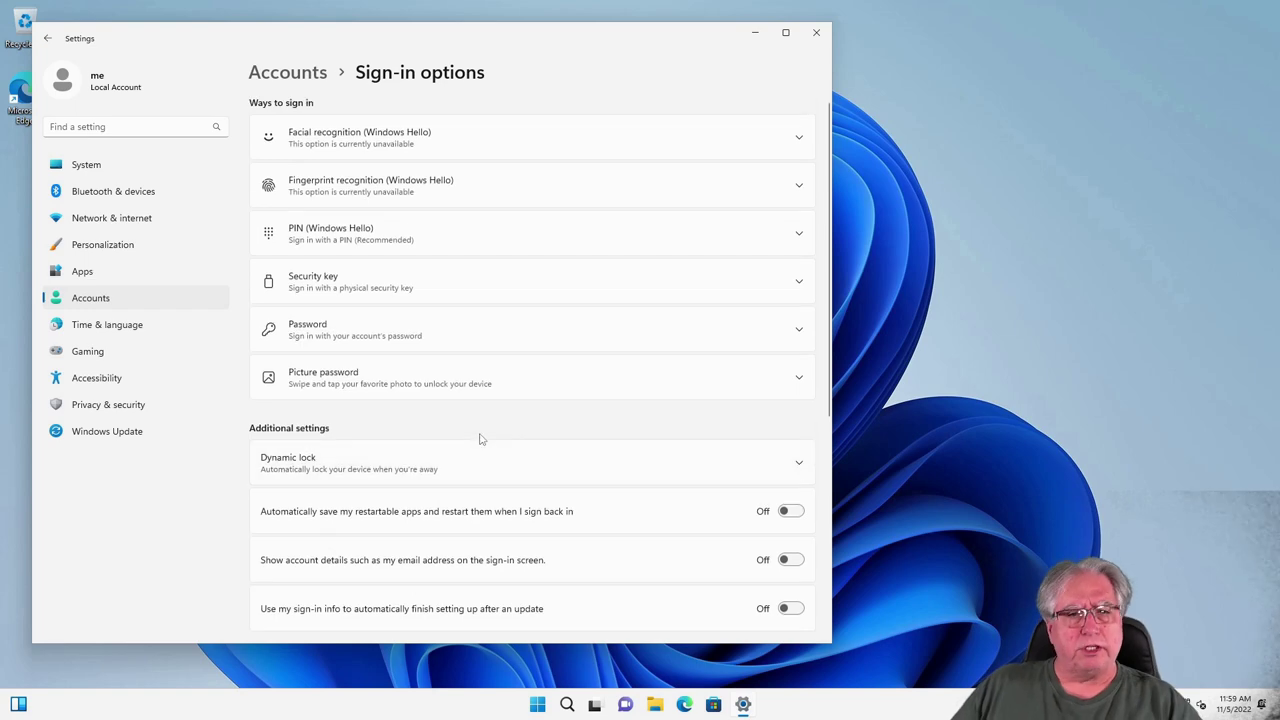
click(817, 36)
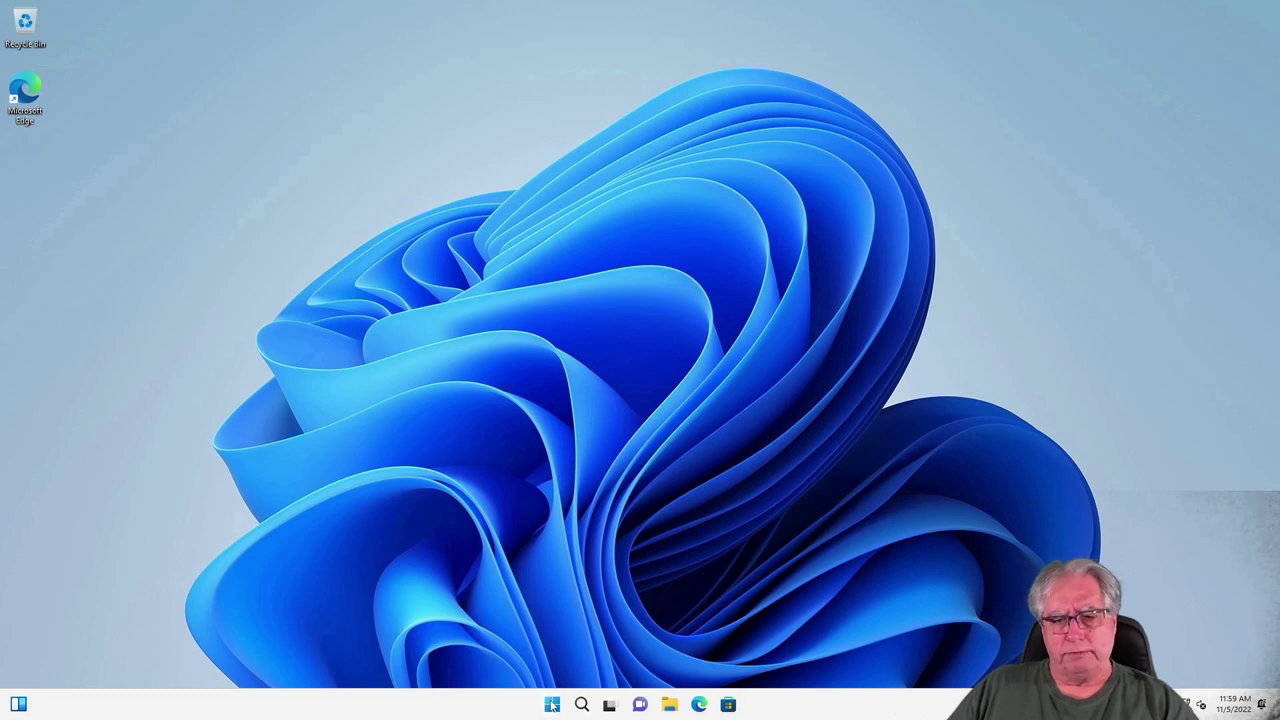
Step: Restart the PC using the Power button in the Start menu
click(552, 705)
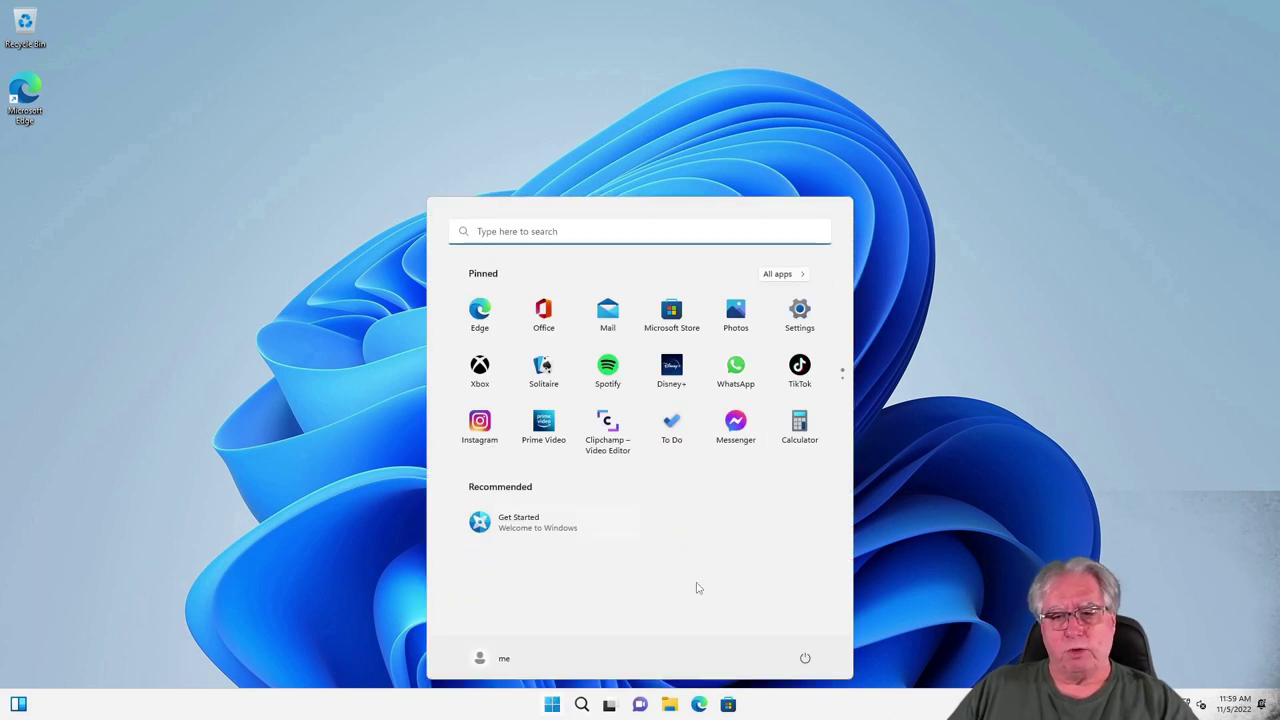
click(805, 658)
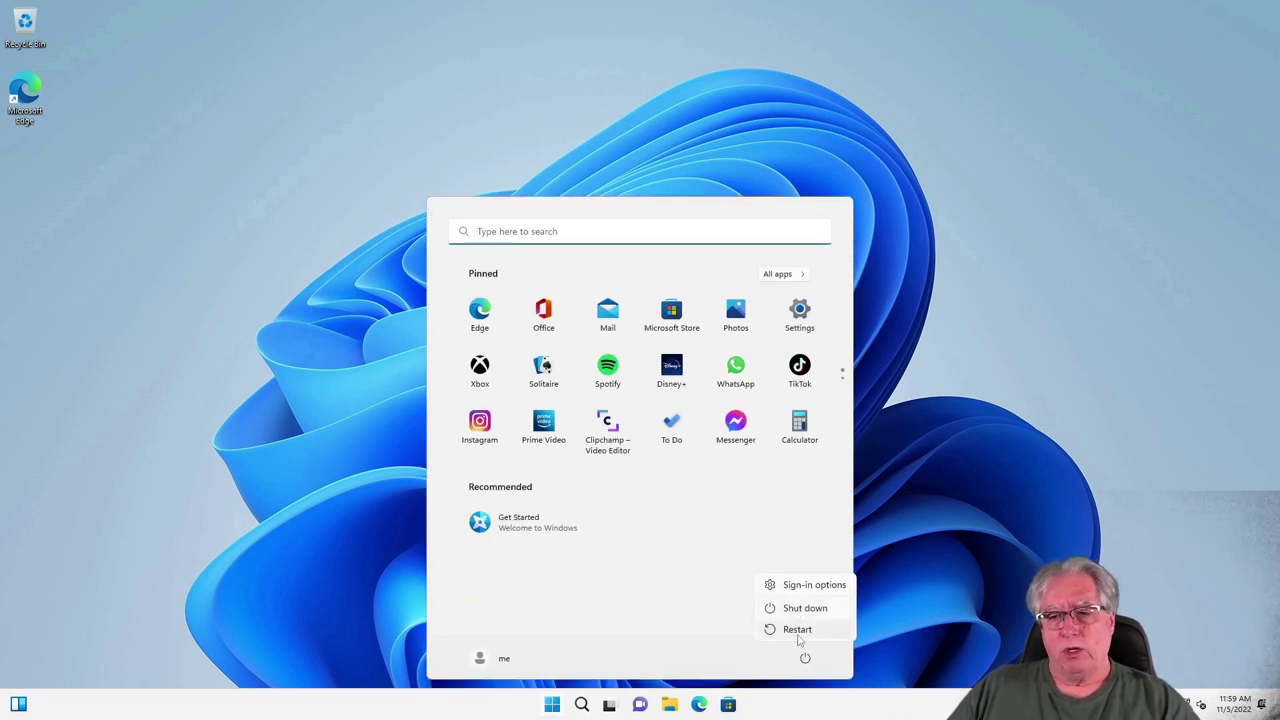
click(797, 629)
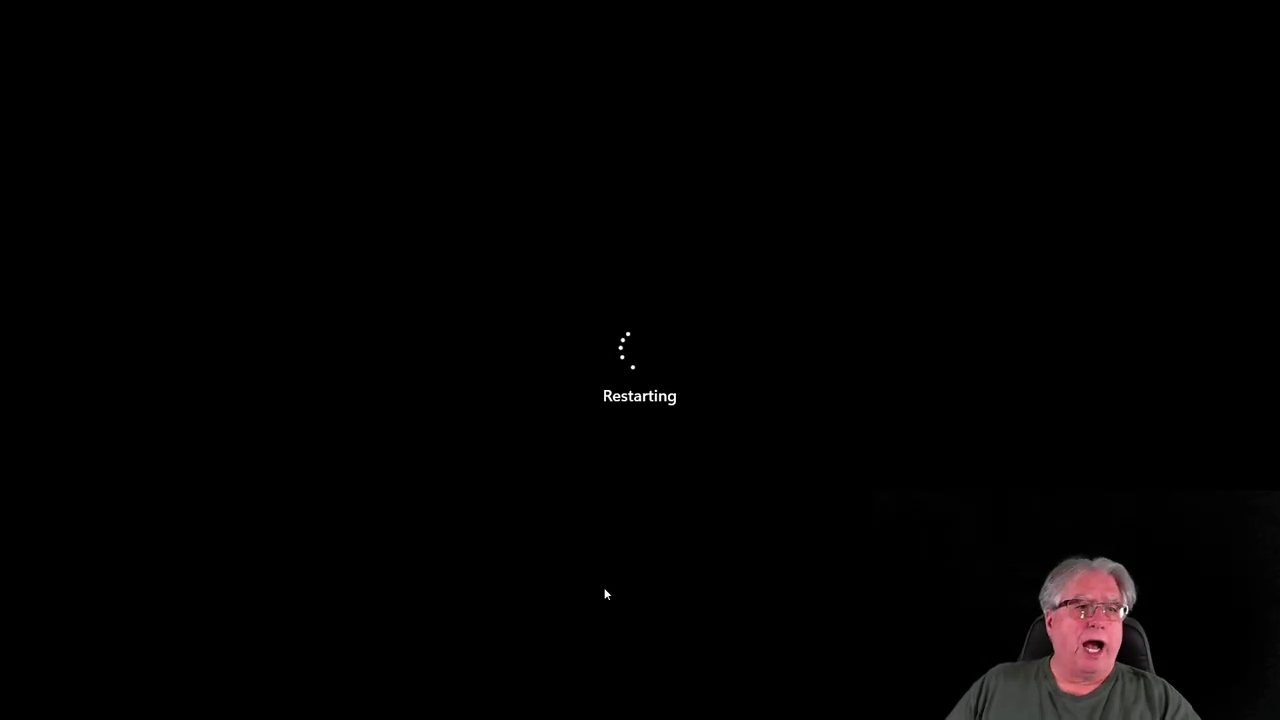